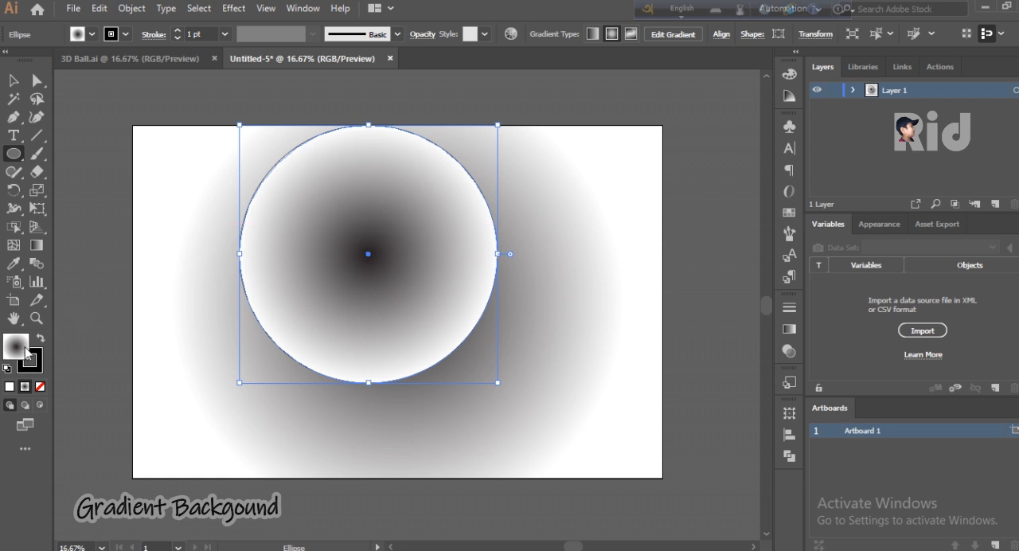
- Try to replace the circle's gradient fill with the solid colour #030247
click(10, 386)
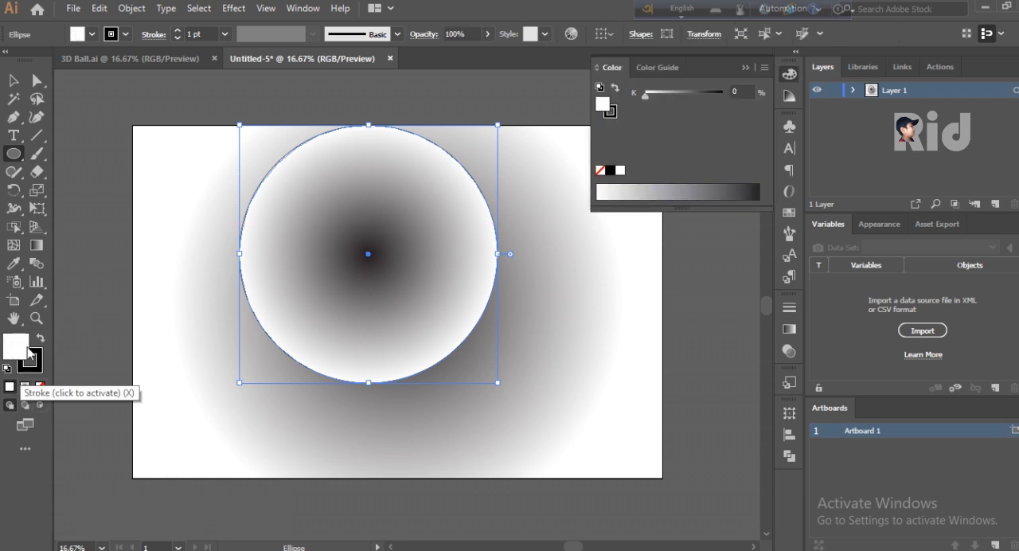
double_click(16, 346)
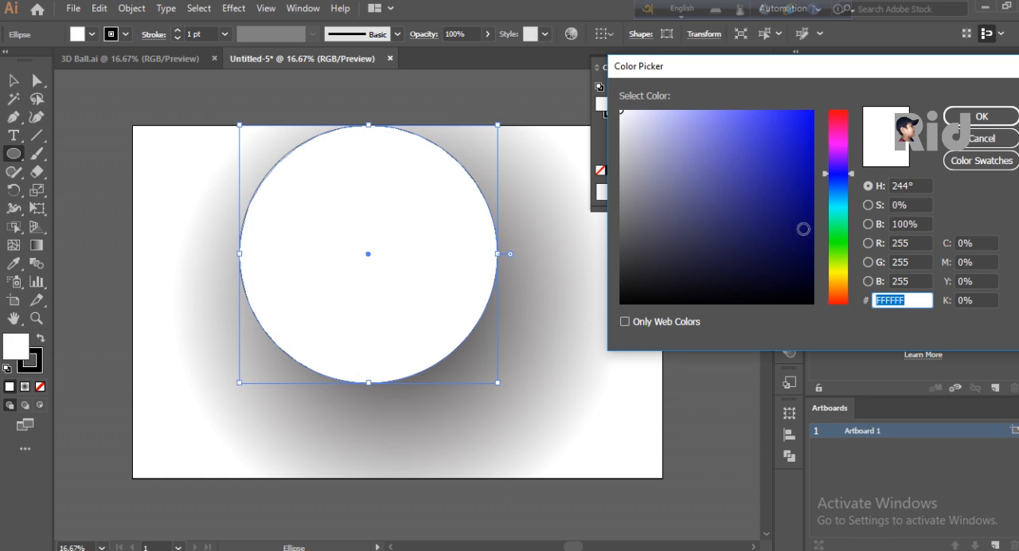
text(030247)
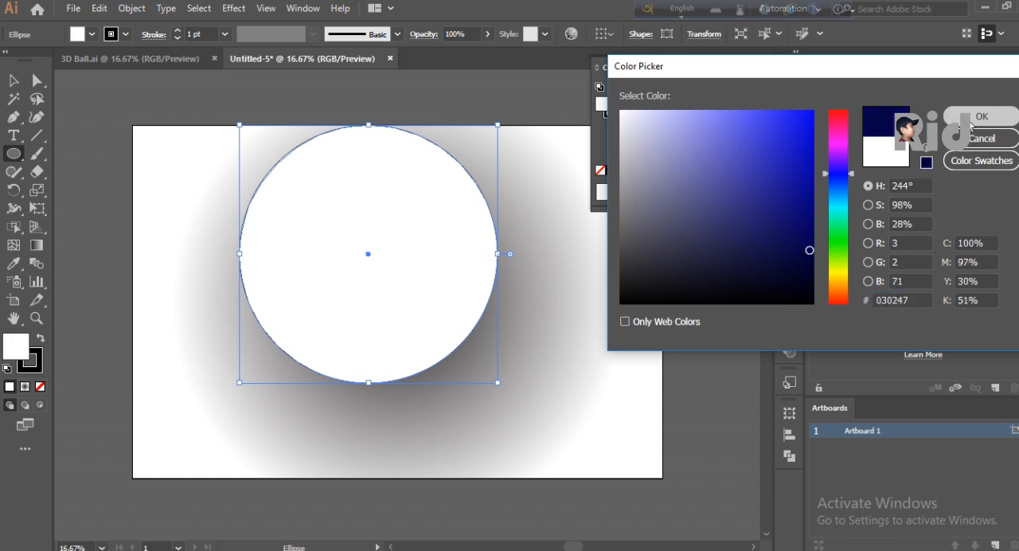
click(971, 119)
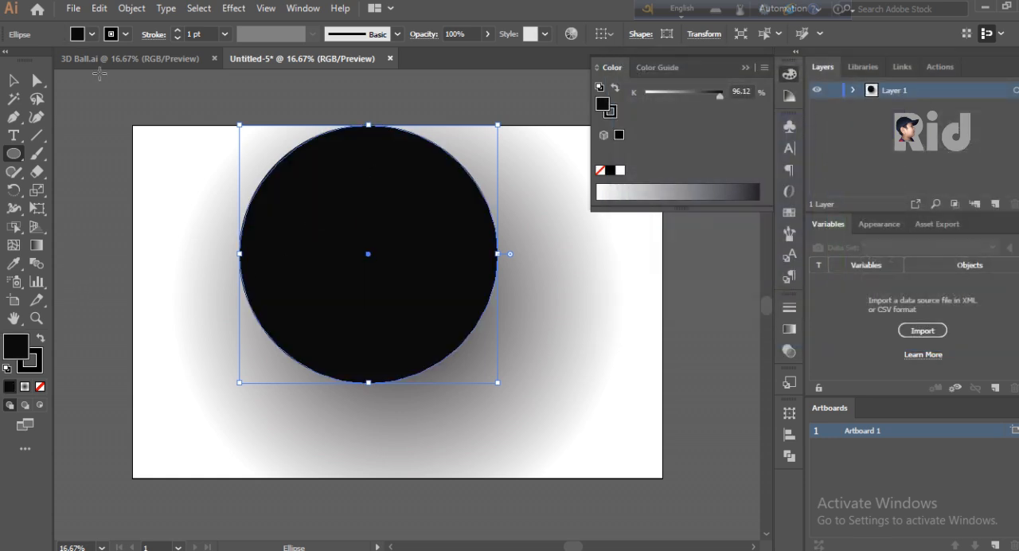
- Fill the circle with the dark blue swatch #1B1464
click(96, 36)
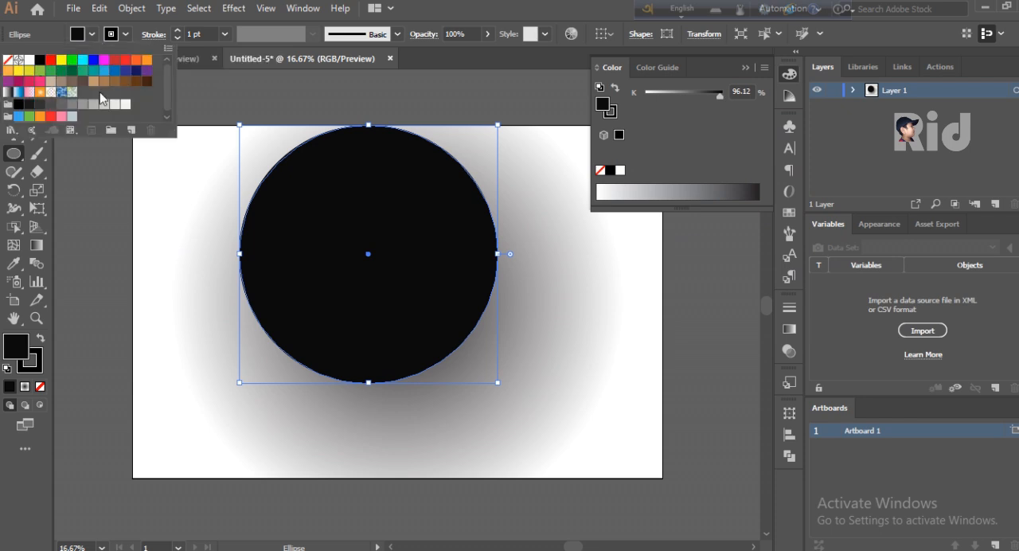
click(136, 70)
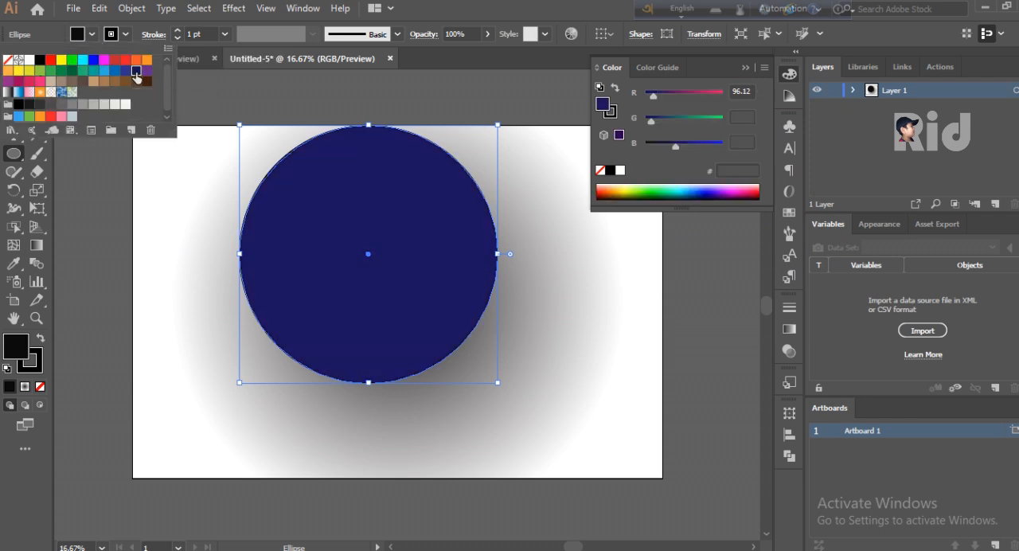
click(300, 117)
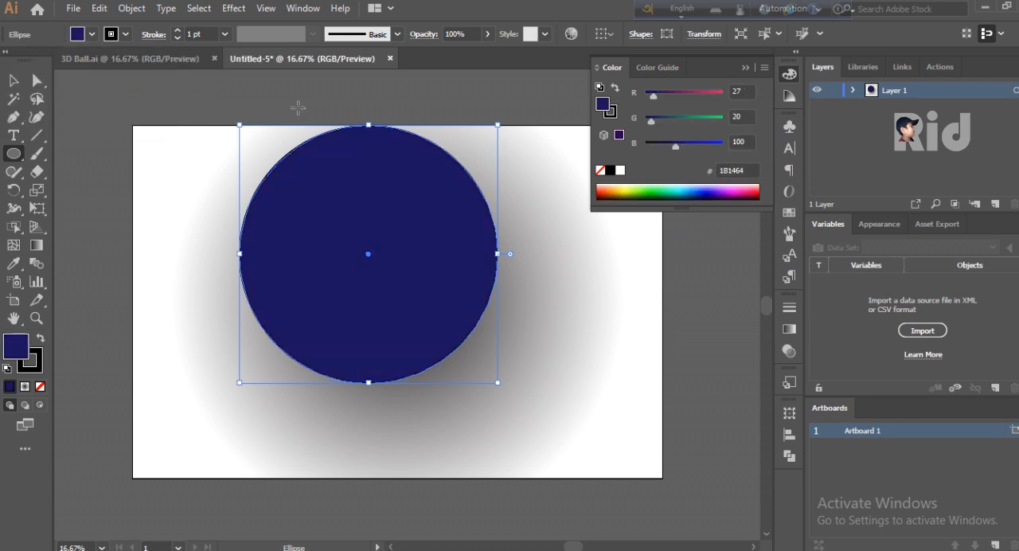
click(746, 69)
key(ctrl+minus)
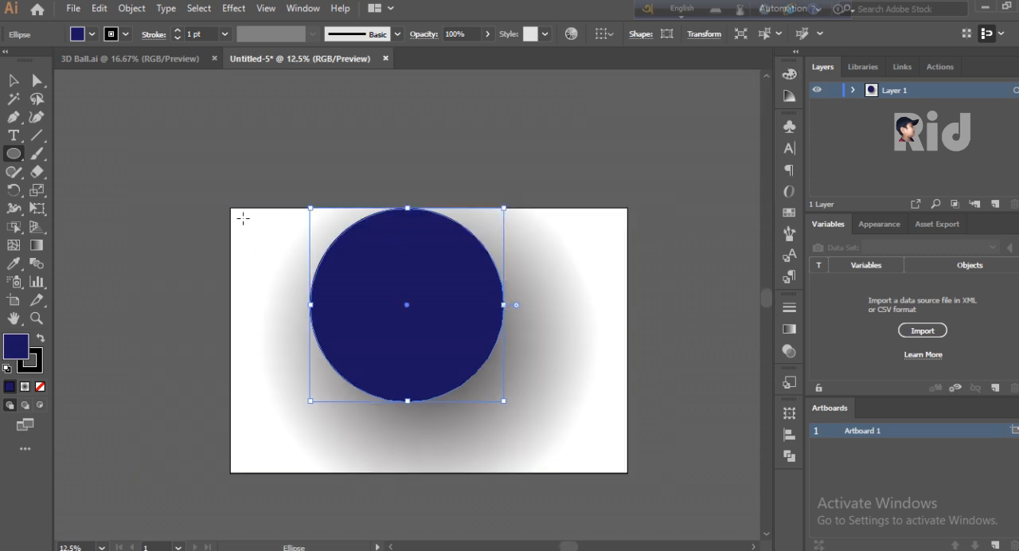
- Darken the circle's blue fill to a deeper, fully saturated navy with the Color Picker
double_click(12, 350)
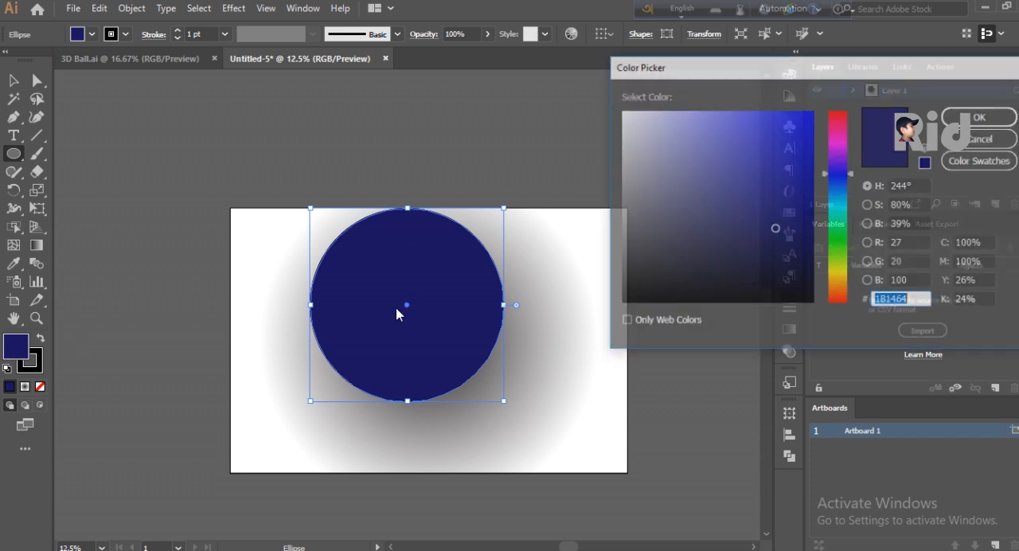
drag(796, 247, 814, 251)
click(982, 117)
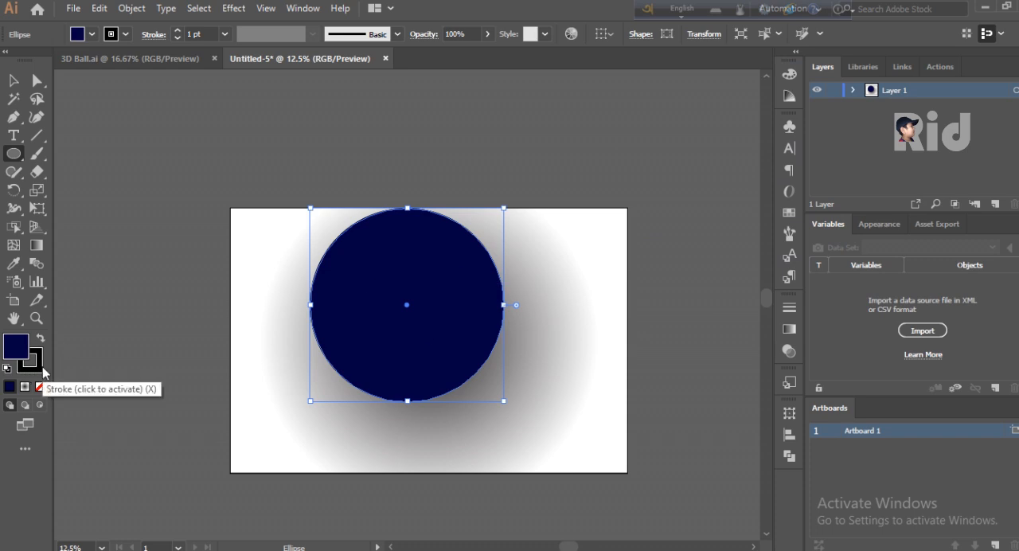
- Remove the stroke from the navy circle
click(126, 34)
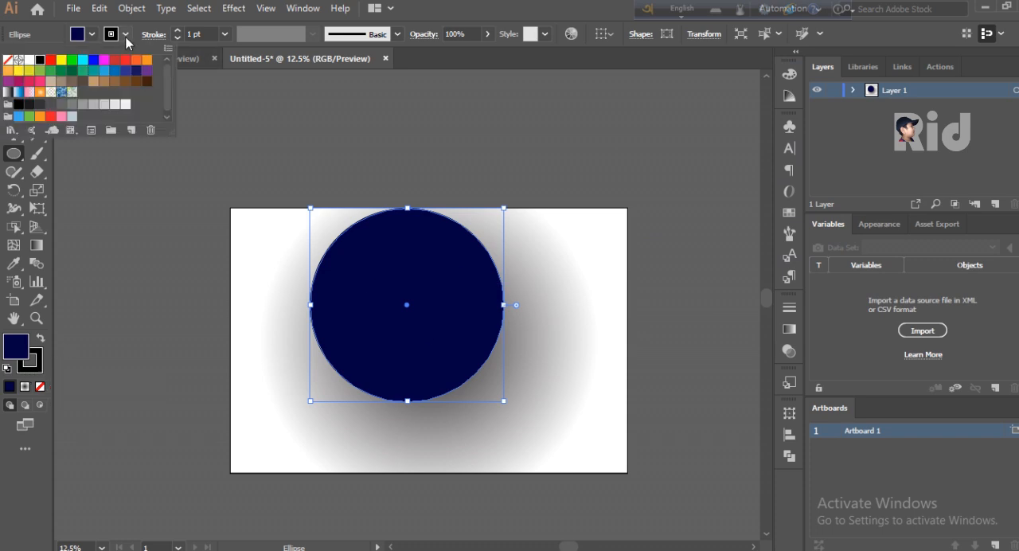
click(8, 61)
click(516, 14)
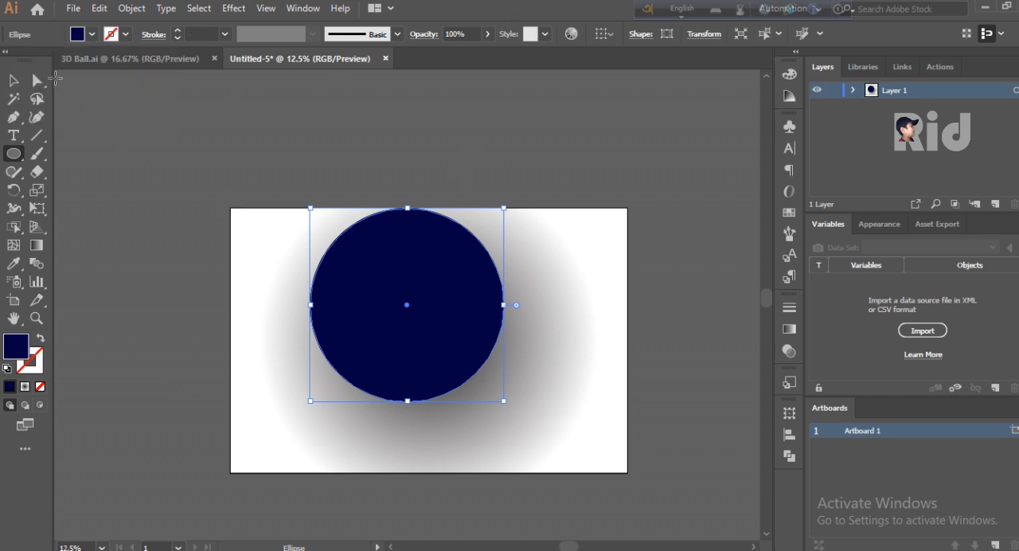
- Duplicate the navy circle to the right of the artboard and move the original to the artboard's lower-right corner
click(13, 81)
drag(369, 275, 703, 224)
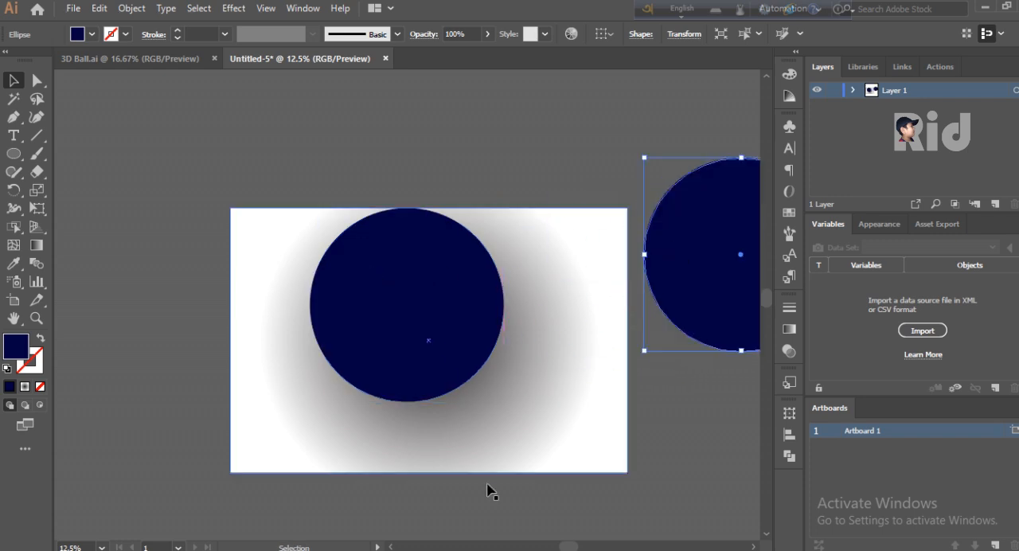
drag(442, 344, 603, 382)
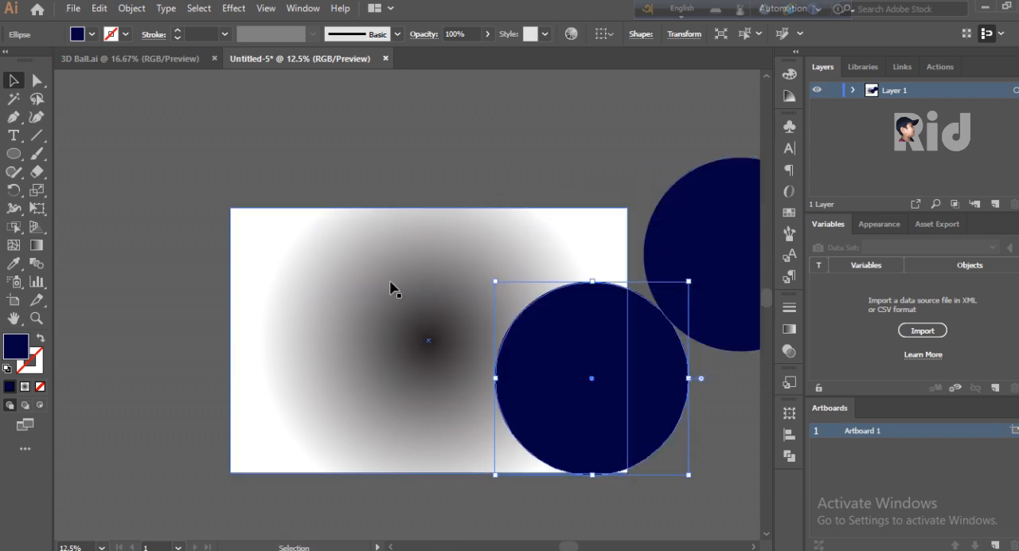
click(149, 222)
- Draw a small upright triangle with the Polygon tool on the empty canvas above and left of the artboard
scroll(160, 226, up, 3)
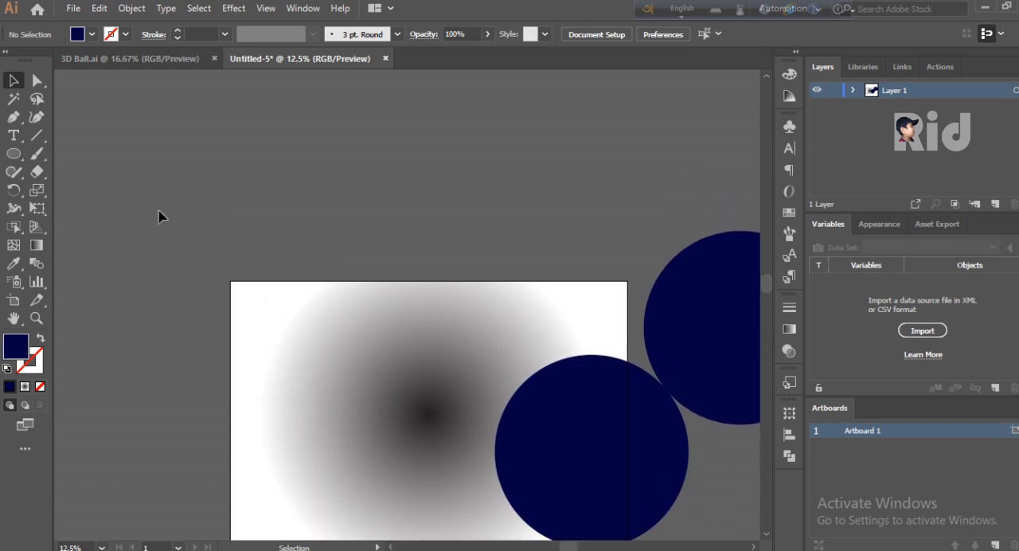
click(20, 158)
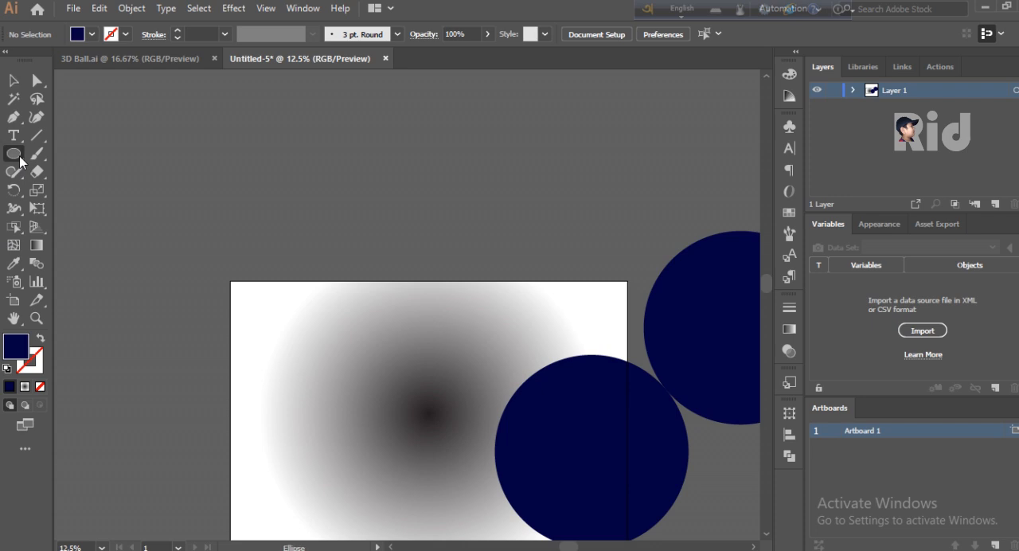
drag(20, 162, 99, 212)
key(ctrl+equal)
key(ctrl+equal)
key(ctrl+equal)
key(ctrl+equal)
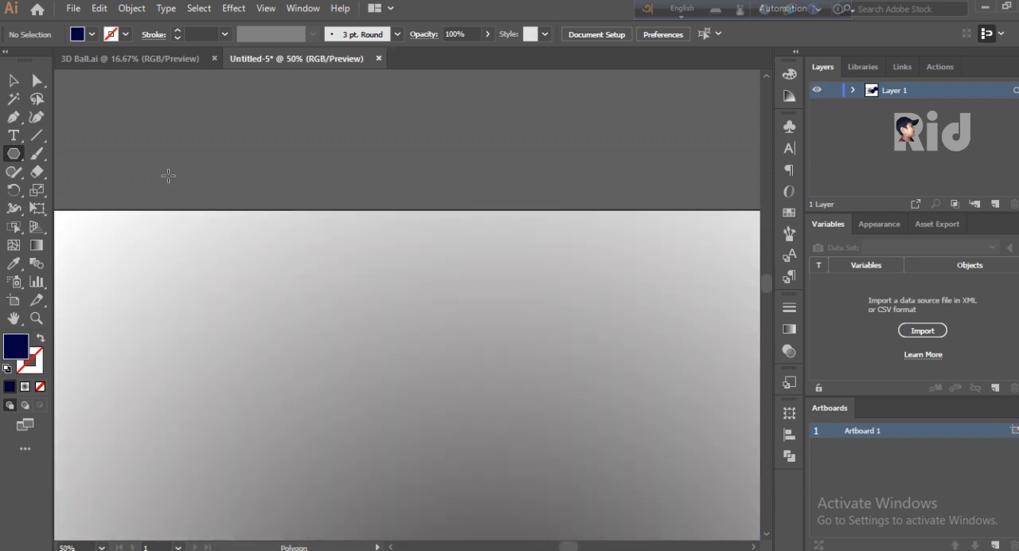
drag(569, 546, 536, 546)
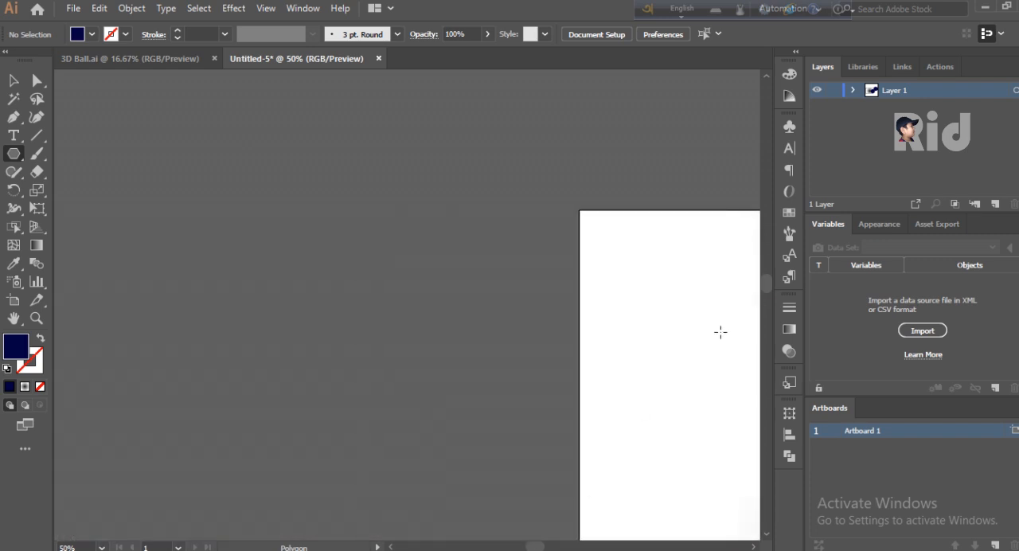
mouse_move(766, 285)
mouse_down()
mouse_move(766, 269)
mouse_move(750, 274)
mouse_up()
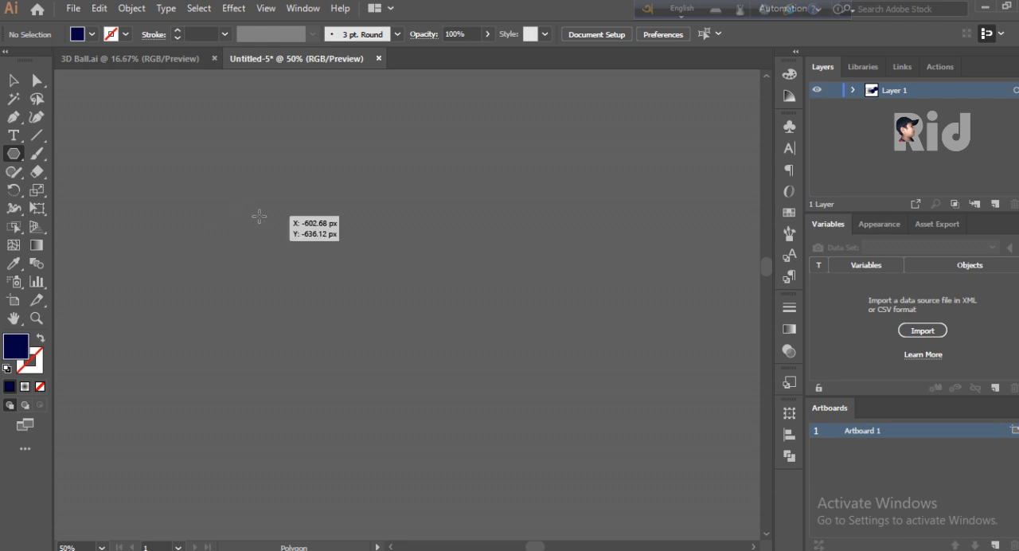
drag(252, 217, 293, 238)
key(Down)
key(Down)
key(Down)
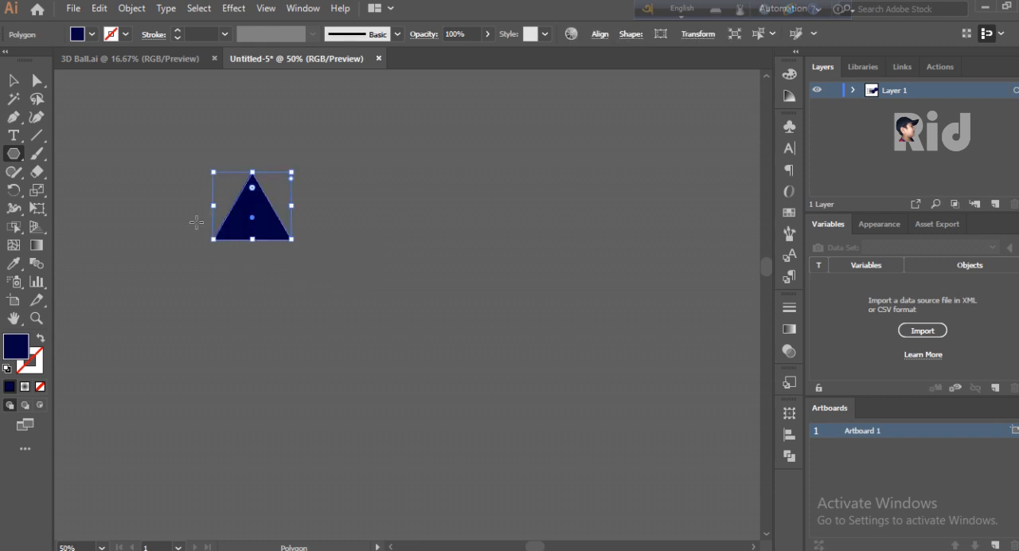
- Give the triangle no fill and a white 1 pt stroke
click(91, 34)
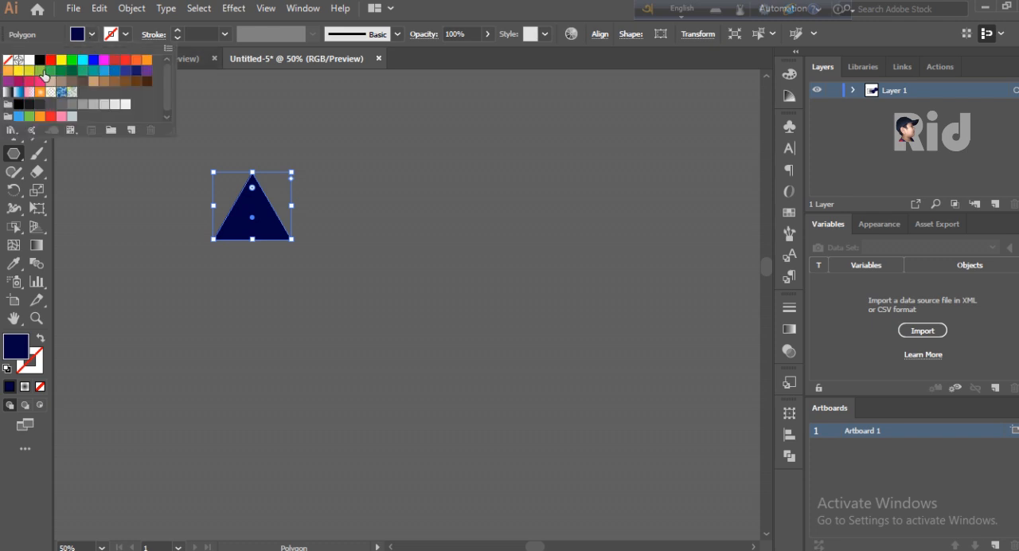
click(8, 61)
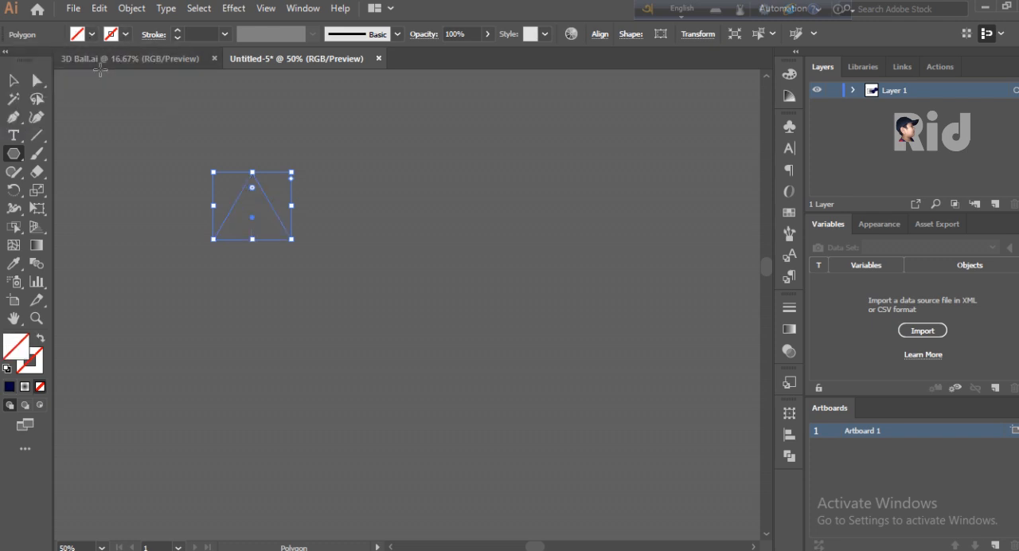
click(125, 34)
click(30, 61)
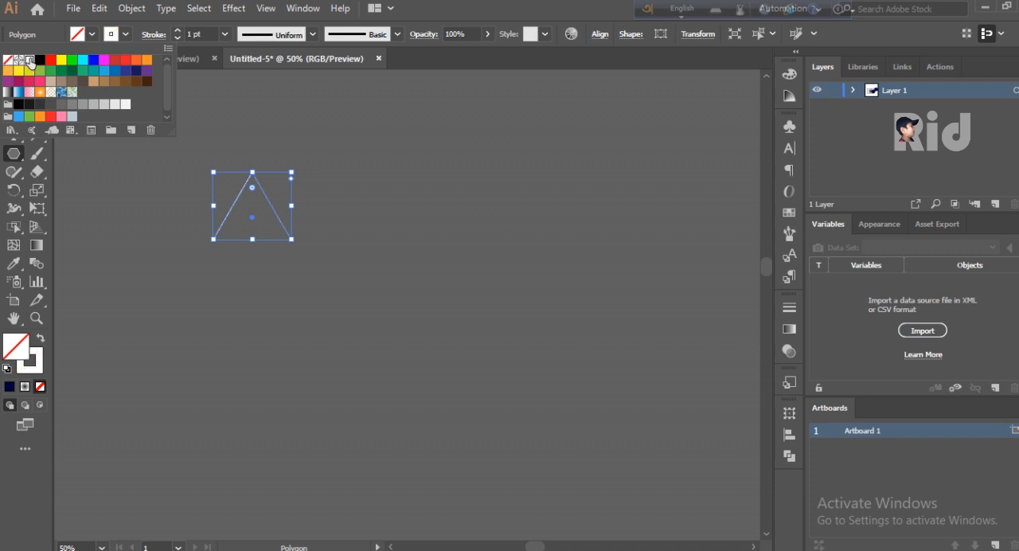
click(224, 34)
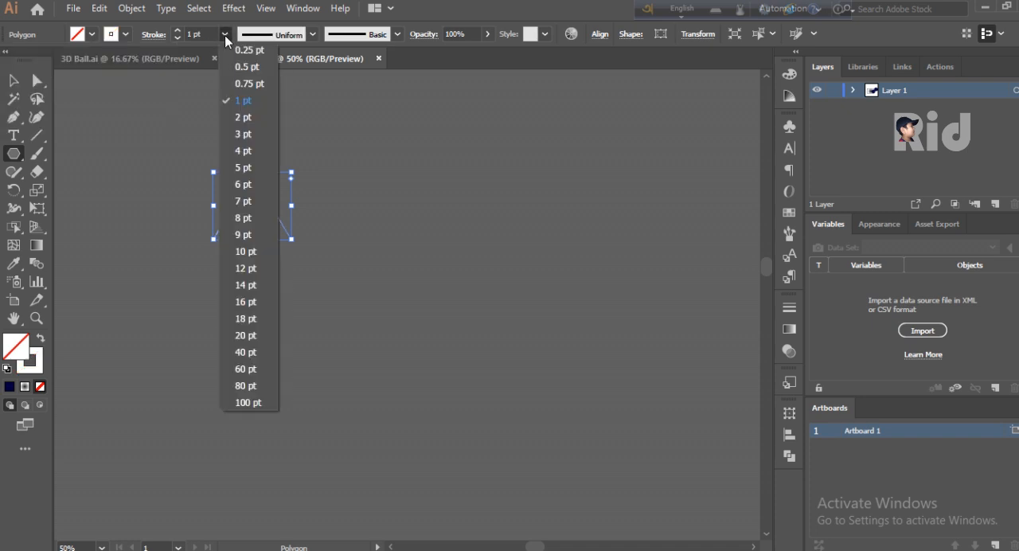
click(244, 108)
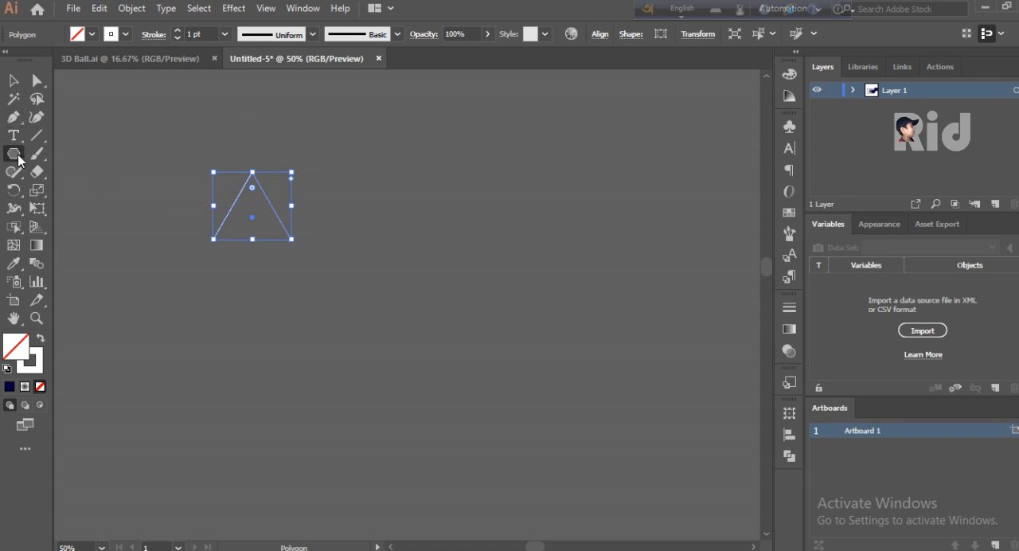
- Draw a small hexagon with the Polygon tool just below the triangle
drag(269, 285, 289, 294)
key(Up)
key(Up)
key(Up)
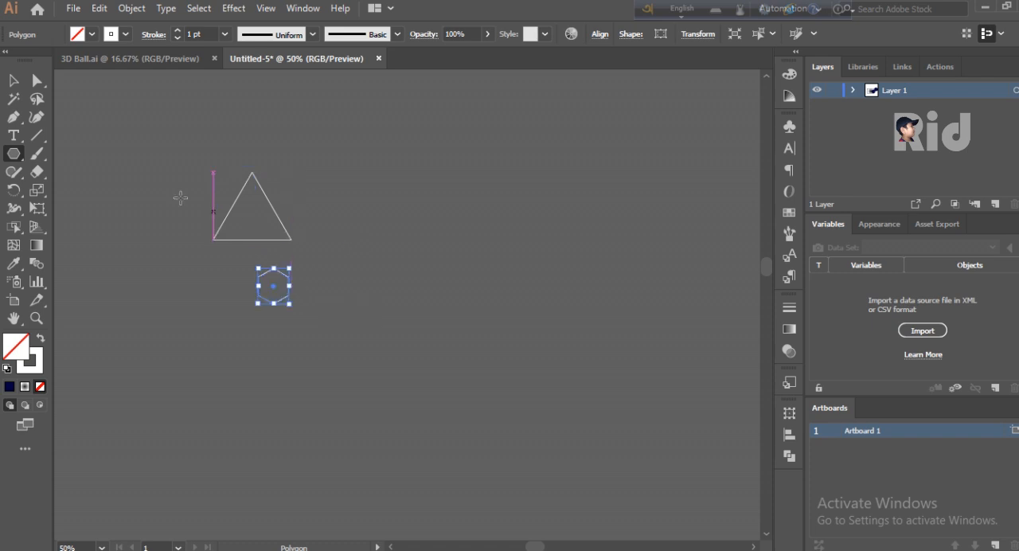
- Move the hexagon onto the triangle's apex, shrink it and centre it on that corner
click(13, 79)
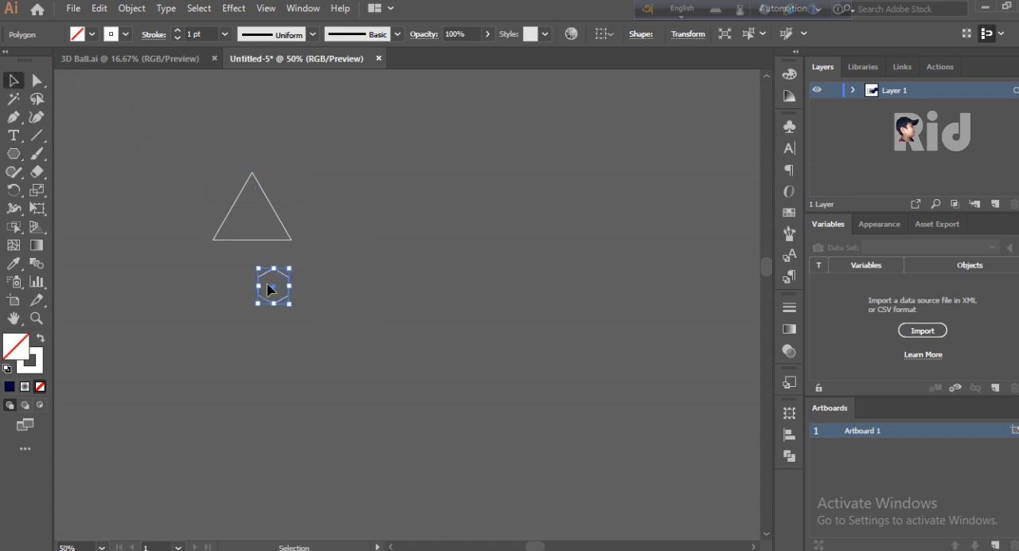
click(278, 282)
drag(278, 276, 261, 149)
key(ctrl+plus)
key(ctrl+plus)
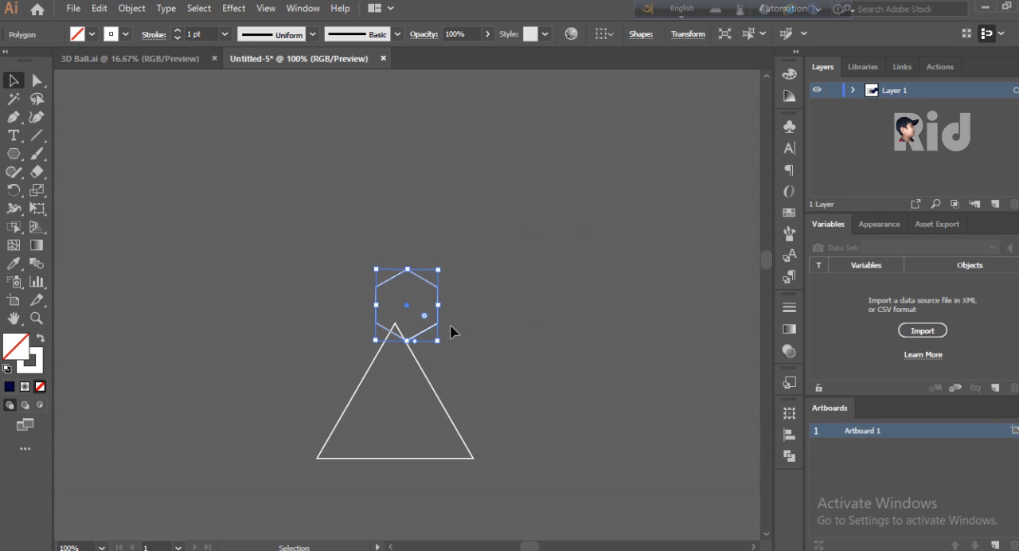
drag(437, 339, 381, 349)
click(441, 341)
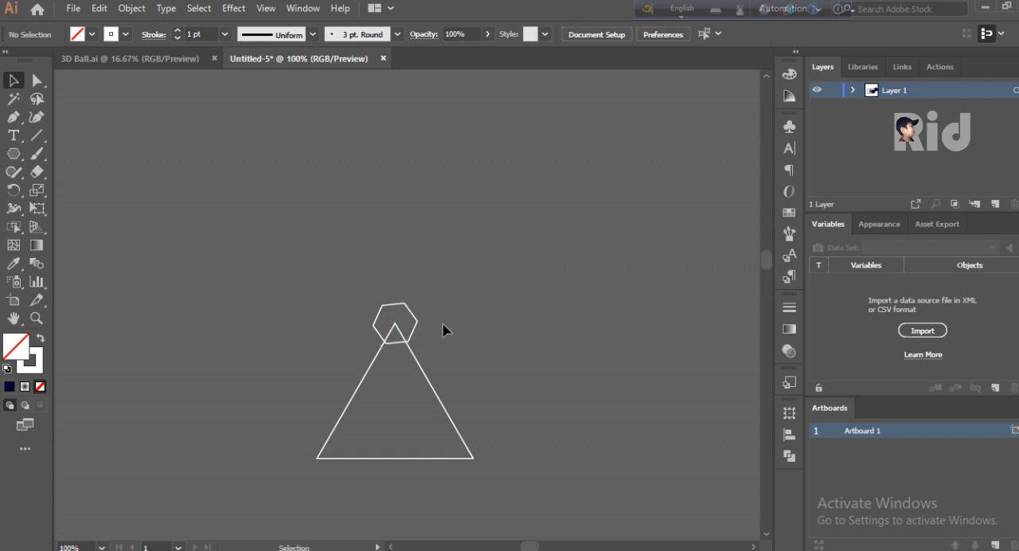
- Rotate the hexagon at the apex until its upper and lower edges are horizontal
click(416, 324)
drag(430, 312, 427, 311)
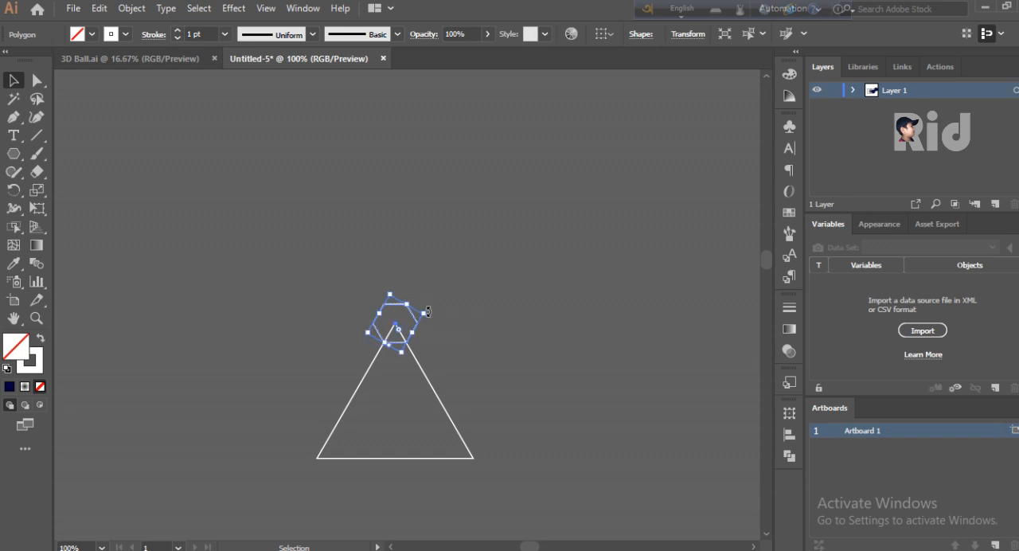
click(451, 324)
- Copy the hexagon onto the triangle's two base corners, centring each copy on its corner
scroll(445, 322, down, 5)
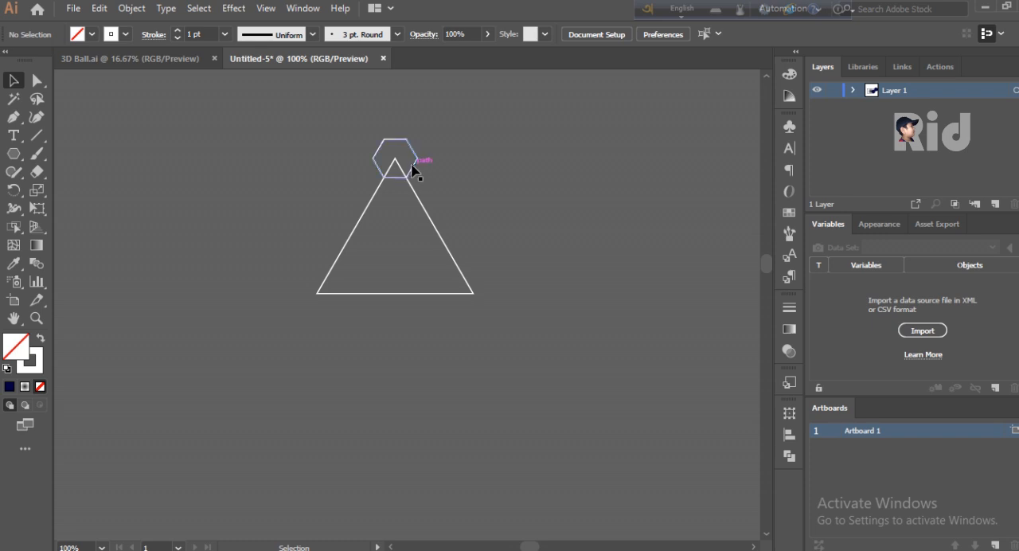
click(418, 165)
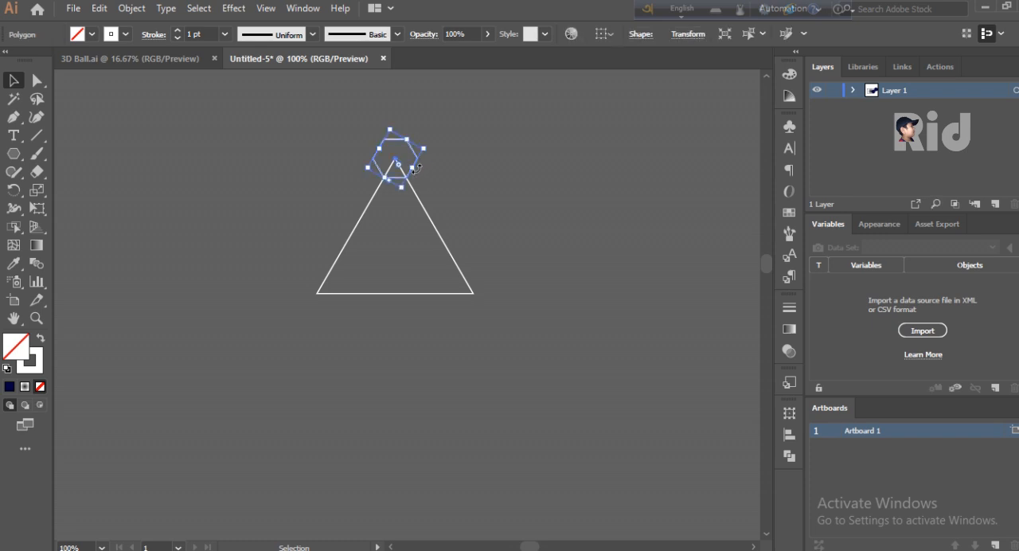
drag(417, 161, 492, 293)
click(348, 310)
click(544, 313)
- Select the triangle with its three hexagons and scale them down together to about half size around their centre
drag(557, 156, 427, 312)
key(ctrl+minus)
key(ctrl+minus)
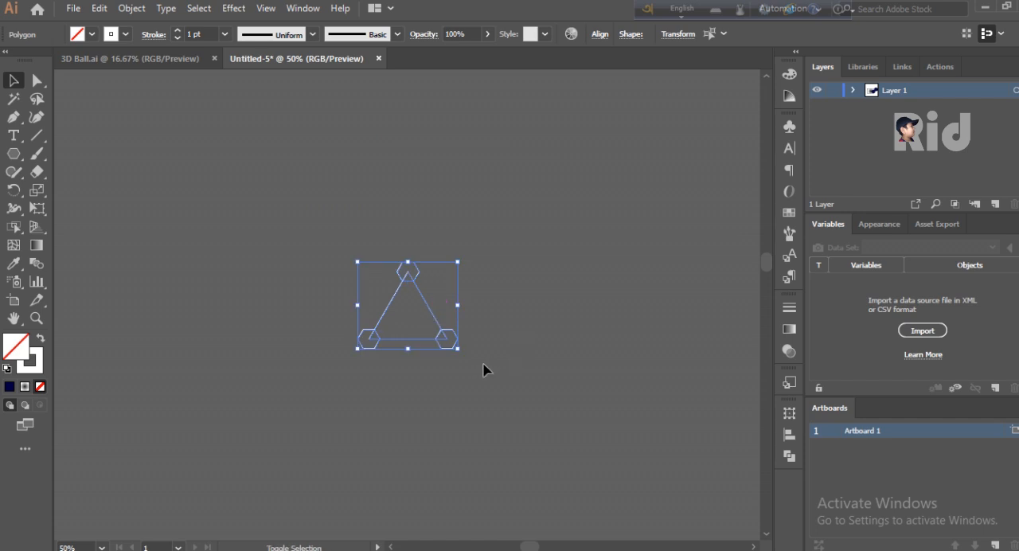
drag(458, 349, 437, 336)
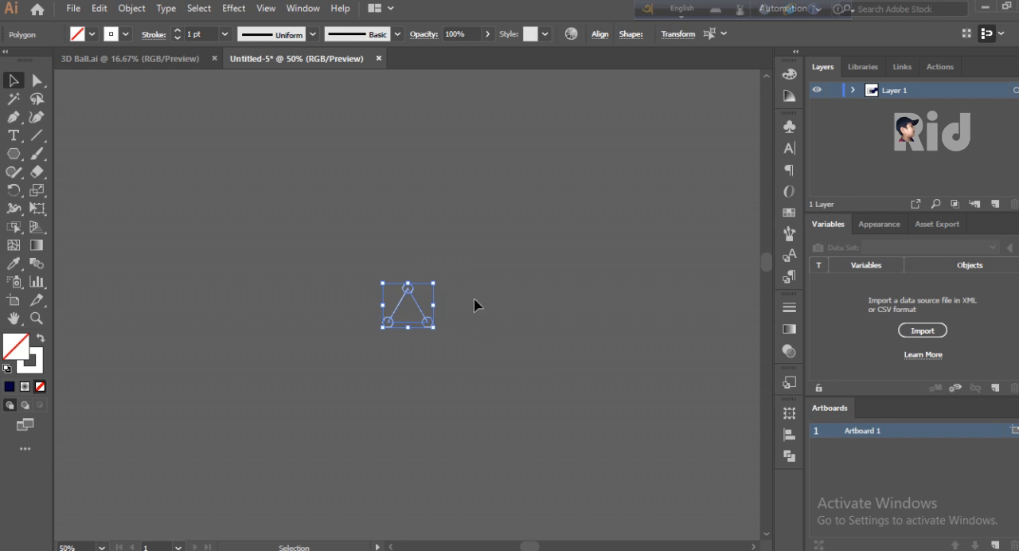
key(ctrl+plus)
key(ctrl+plus)
key(ctrl+plus)
key(ctrl+plus)
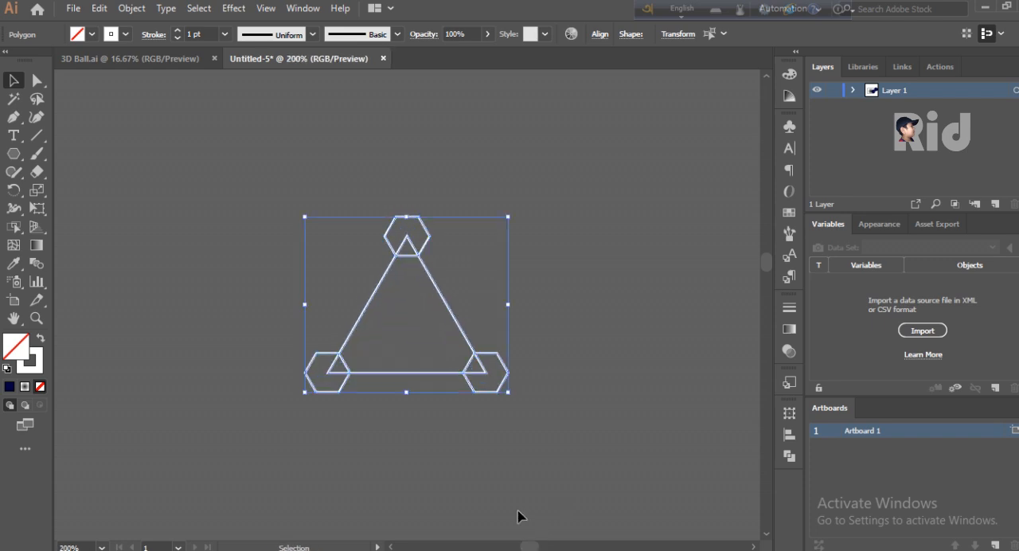
- Fill the hexagon at the triangle's apex and the two at its base corners with white
click(481, 216)
click(426, 224)
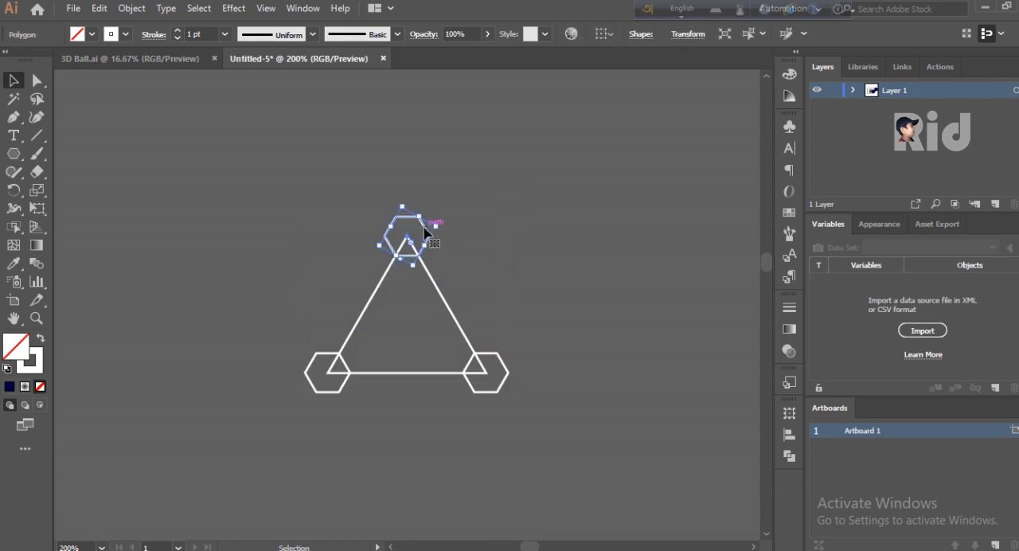
click(92, 35)
click(30, 61)
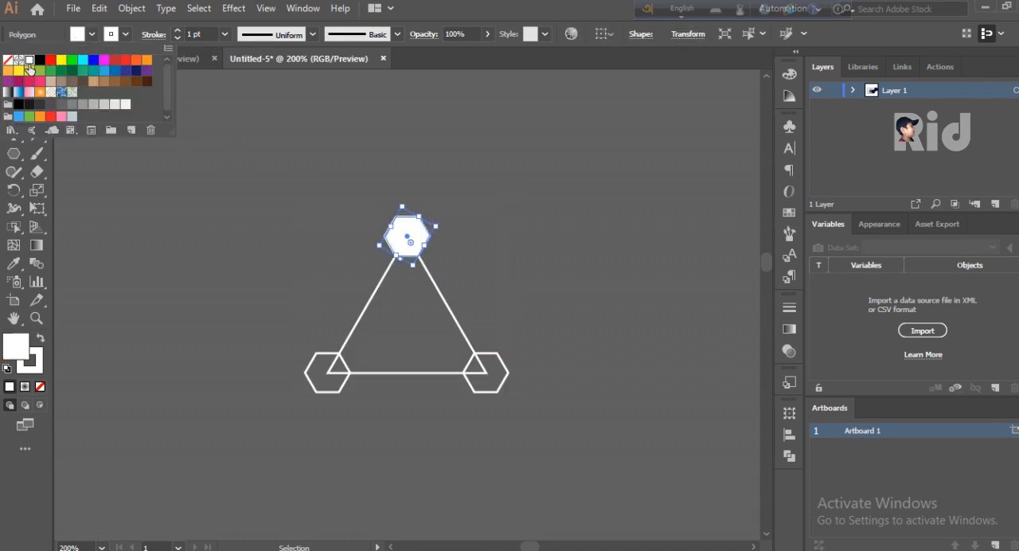
click(304, 370)
click(305, 373)
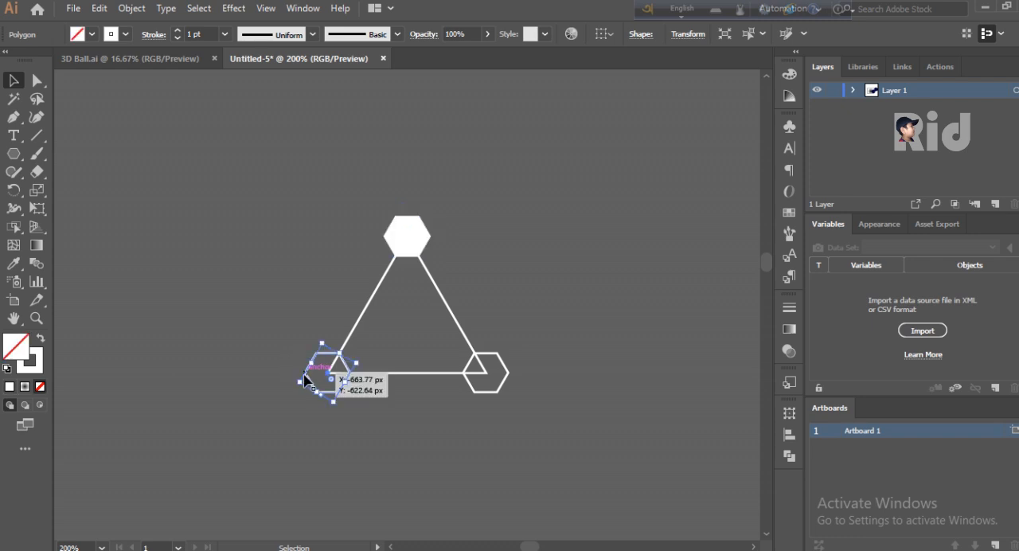
shift+click(504, 384)
click(87, 33)
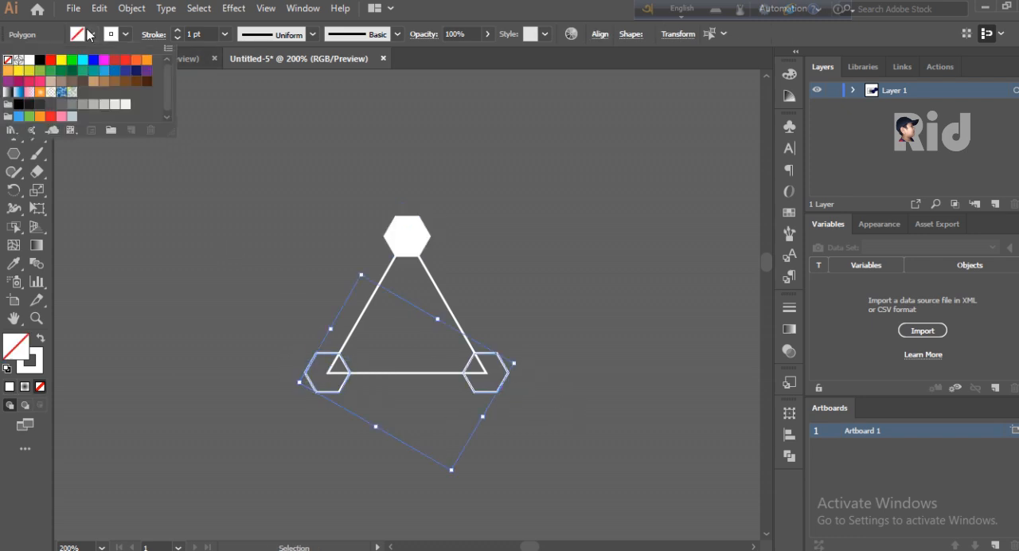
click(30, 60)
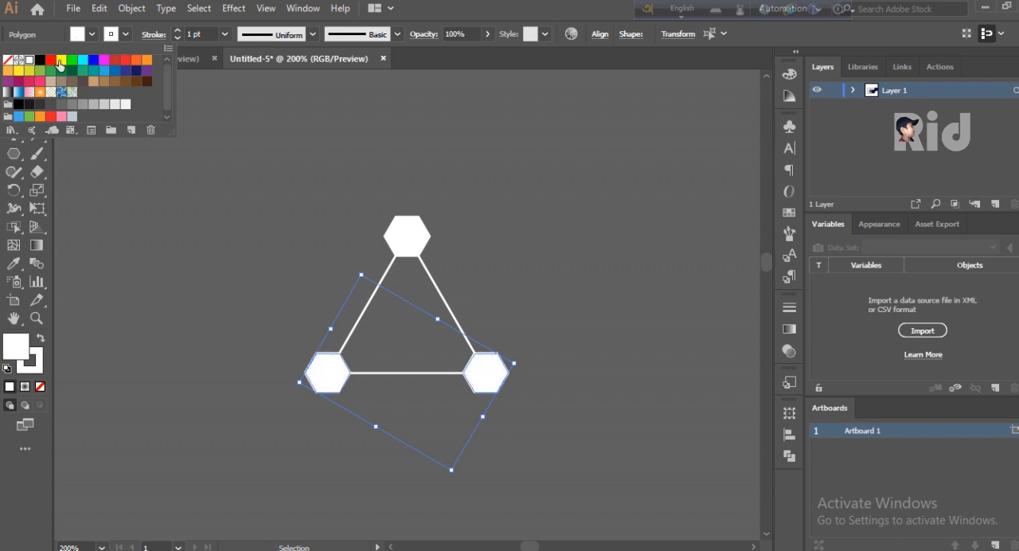
- Remove the stroke from all three white hexagons, leaving the triangle's outline as it is
click(124, 36)
click(123, 36)
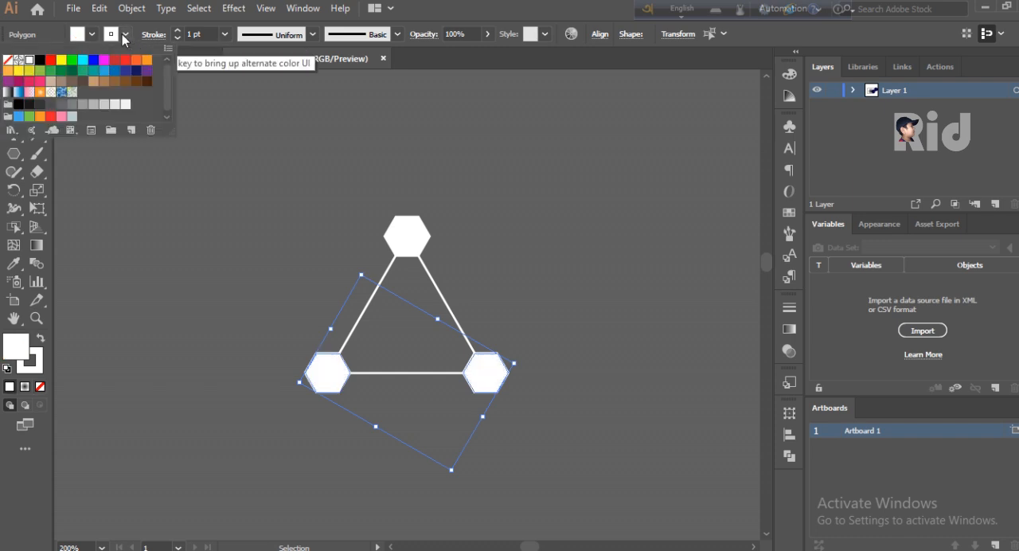
click(8, 60)
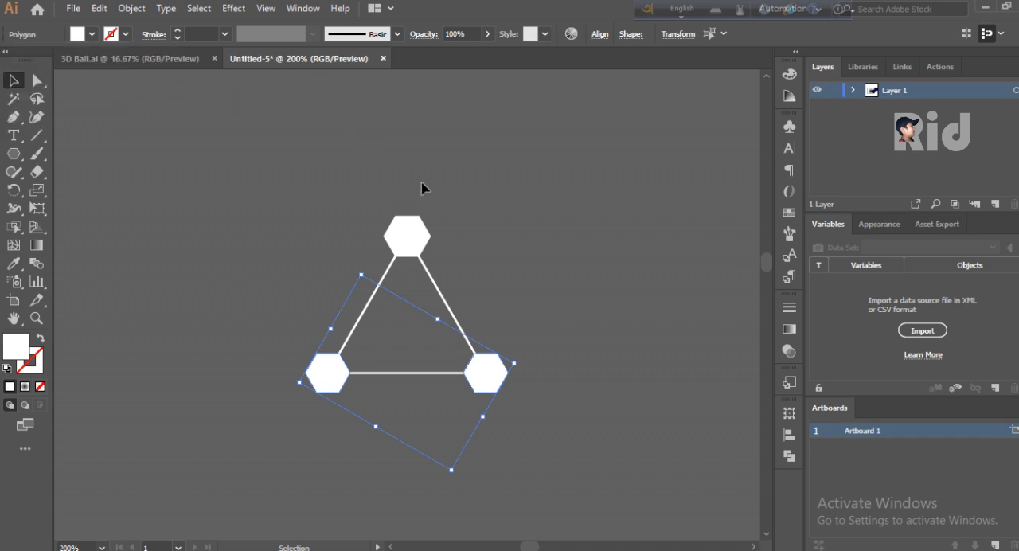
click(404, 230)
click(125, 34)
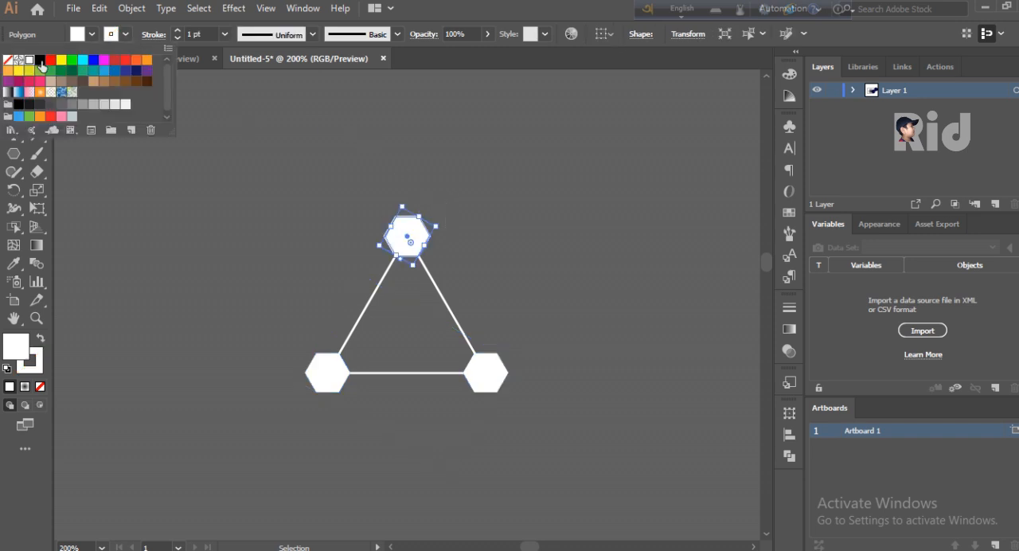
click(212, 132)
click(330, 369)
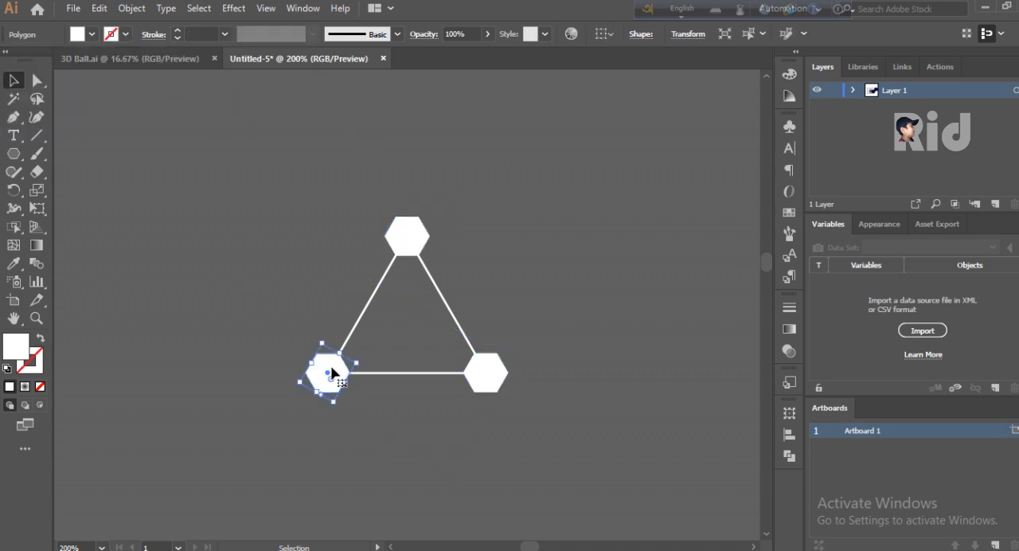
click(492, 386)
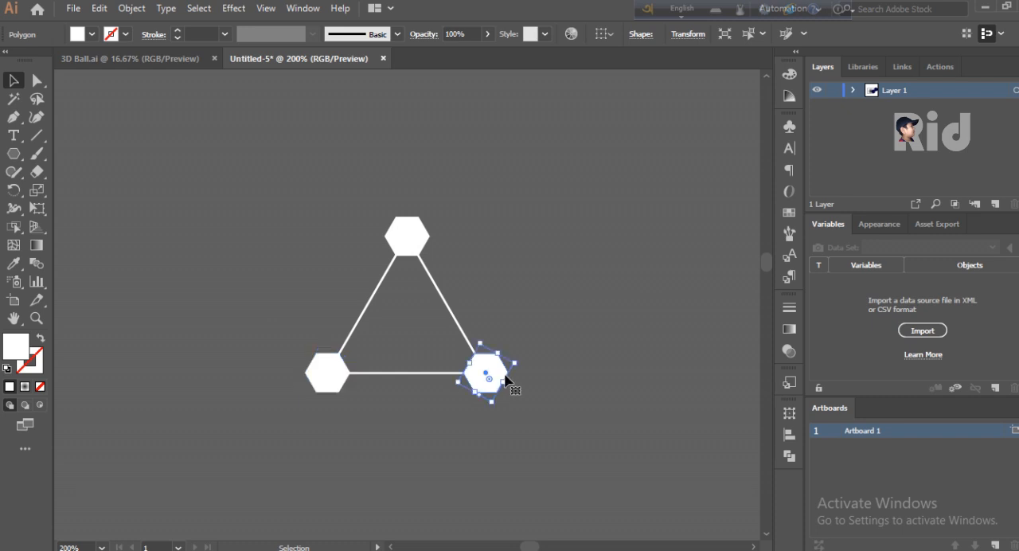
- Group the triangle with its three hexagons and place the group farther up and left at about three-quarter size
drag(581, 200, 282, 411)
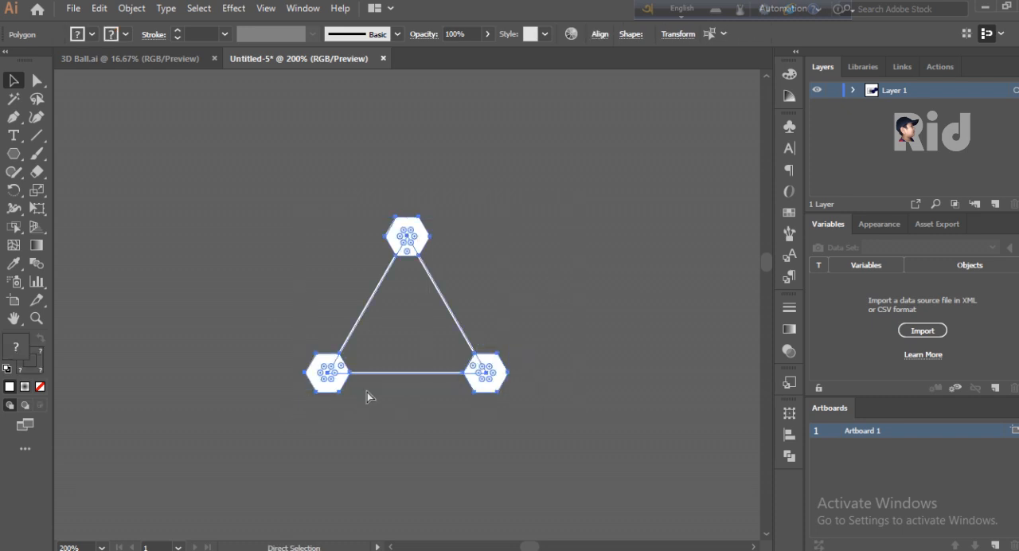
key(ctrl+g)
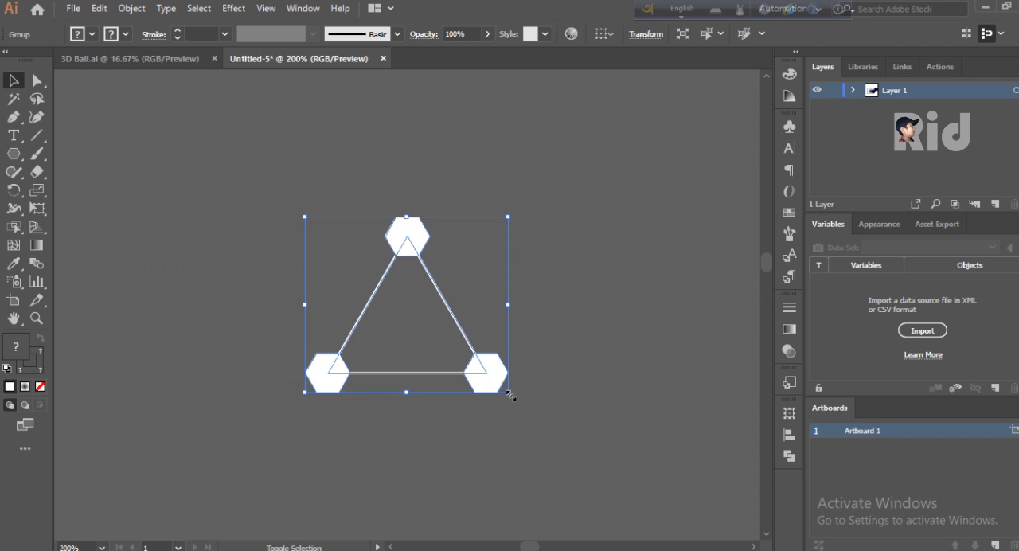
drag(509, 394, 485, 370)
drag(407, 257, 224, 169)
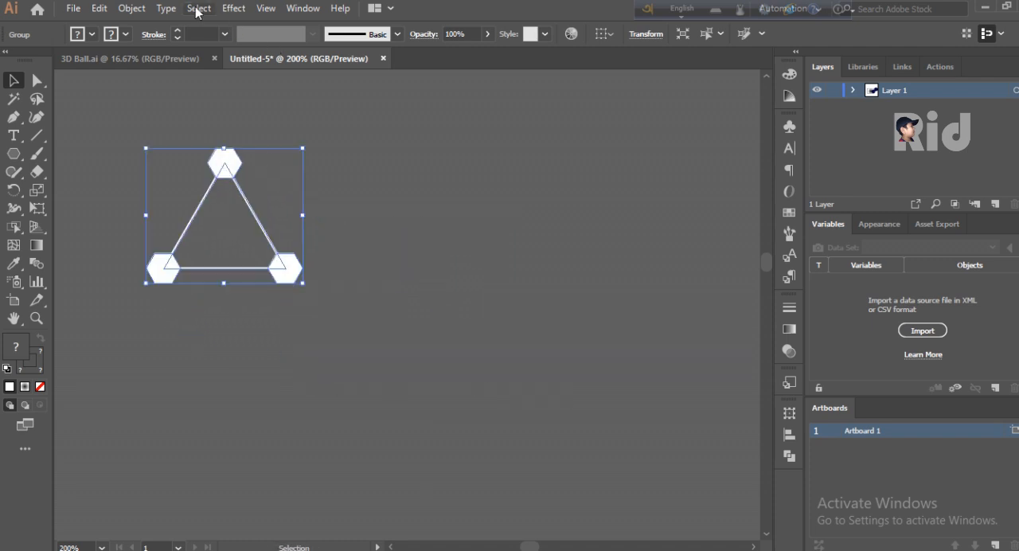
- Set up a Transform effect on the triangle group with Reflect Y, live preview and 2 copies
click(199, 8)
click(233, 8)
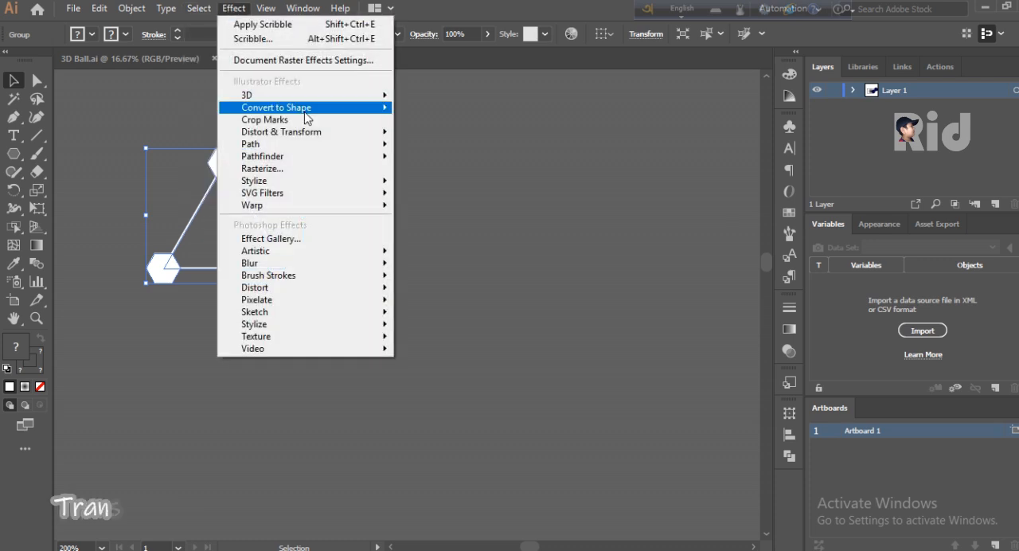
mouse_move(329, 132)
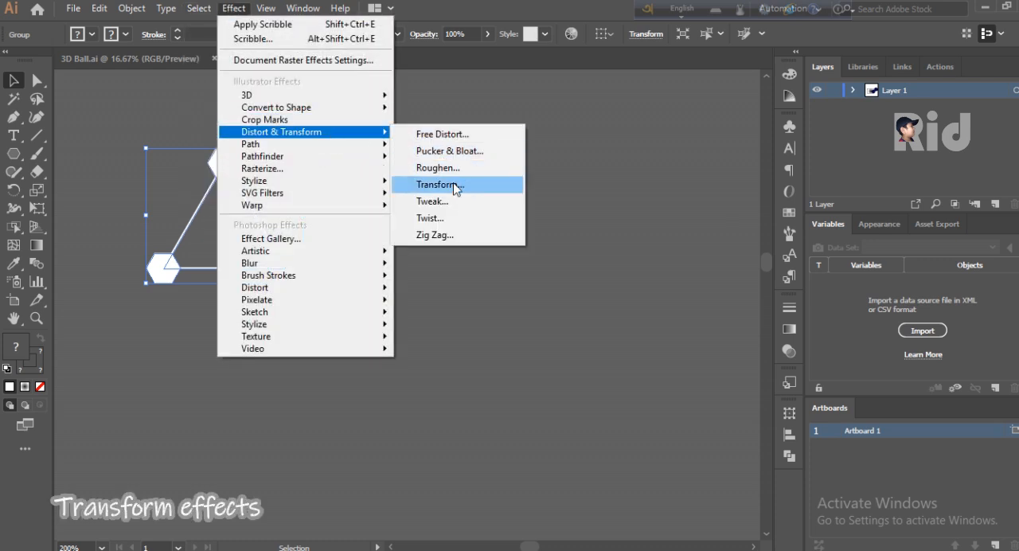
click(488, 182)
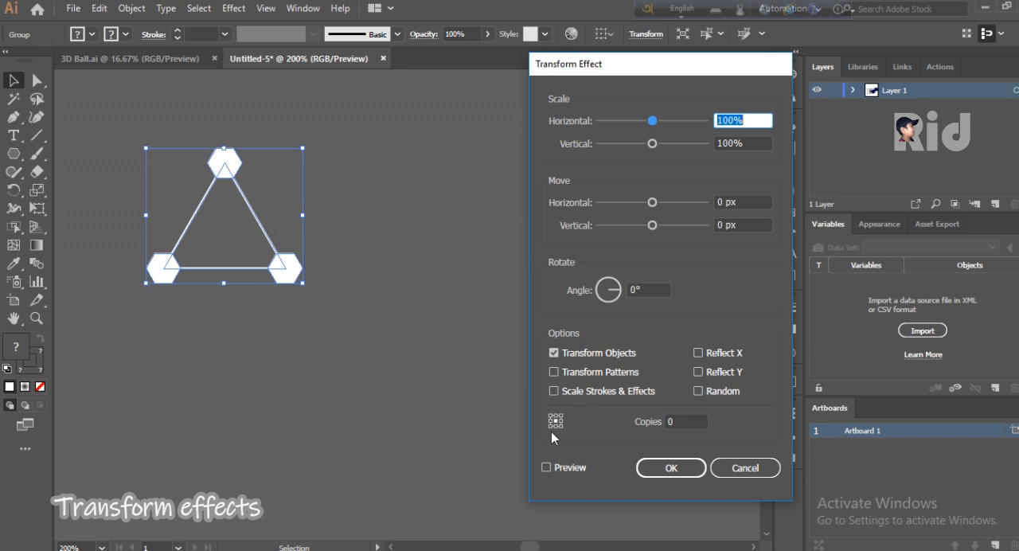
click(698, 372)
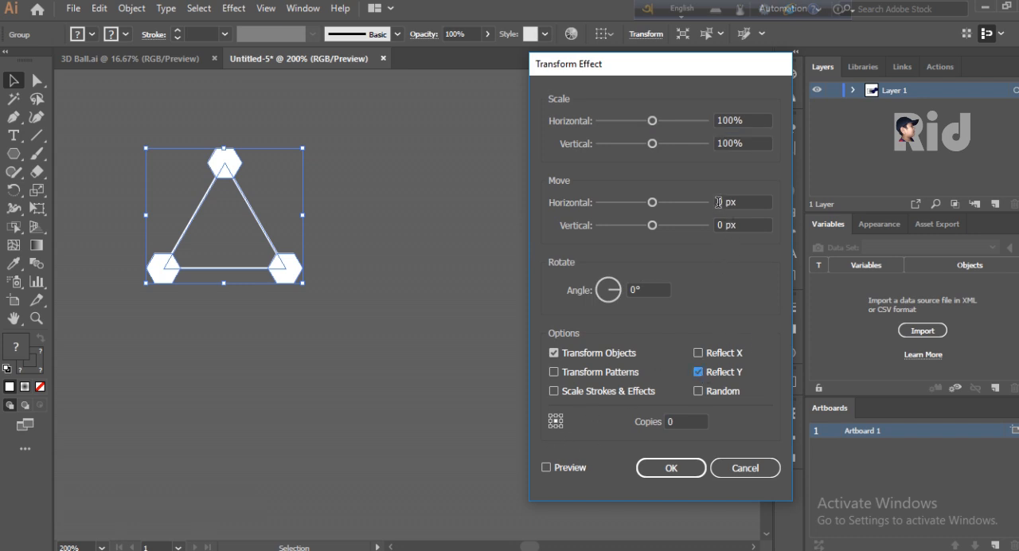
click(552, 468)
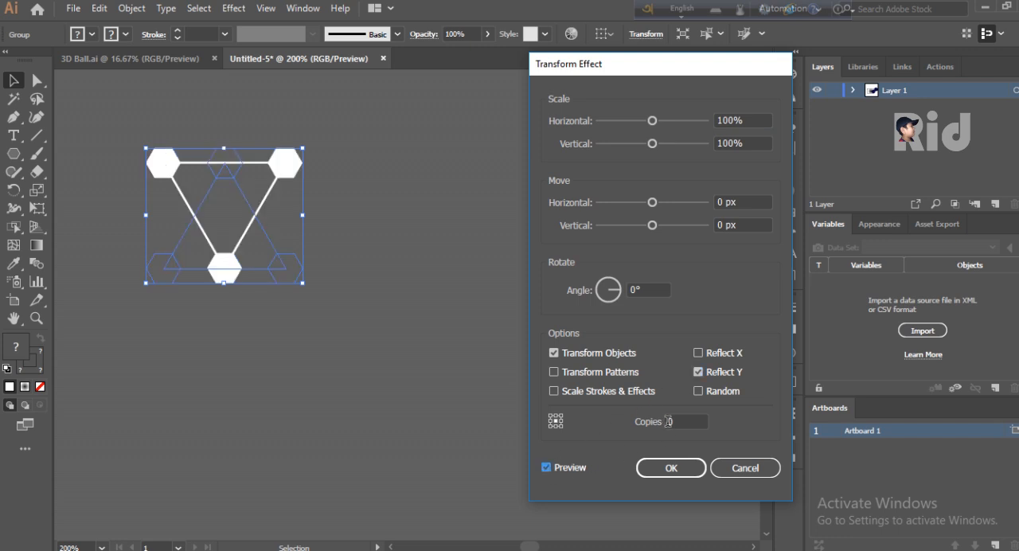
click(650, 421)
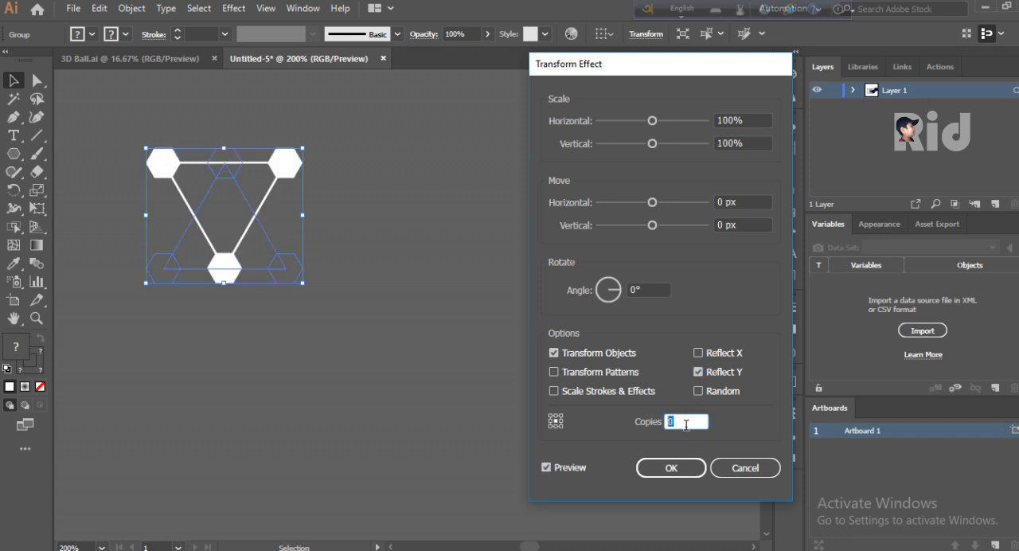
key(Up)
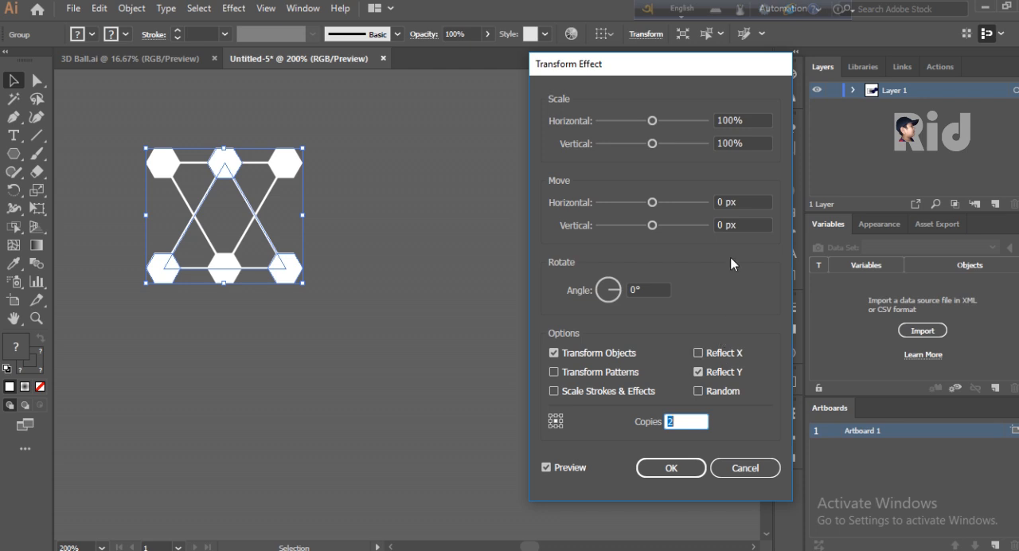
click(753, 202)
drag(751, 225, 695, 229)
scroll(737, 229, up, 6)
scroll(736, 227, down, 1)
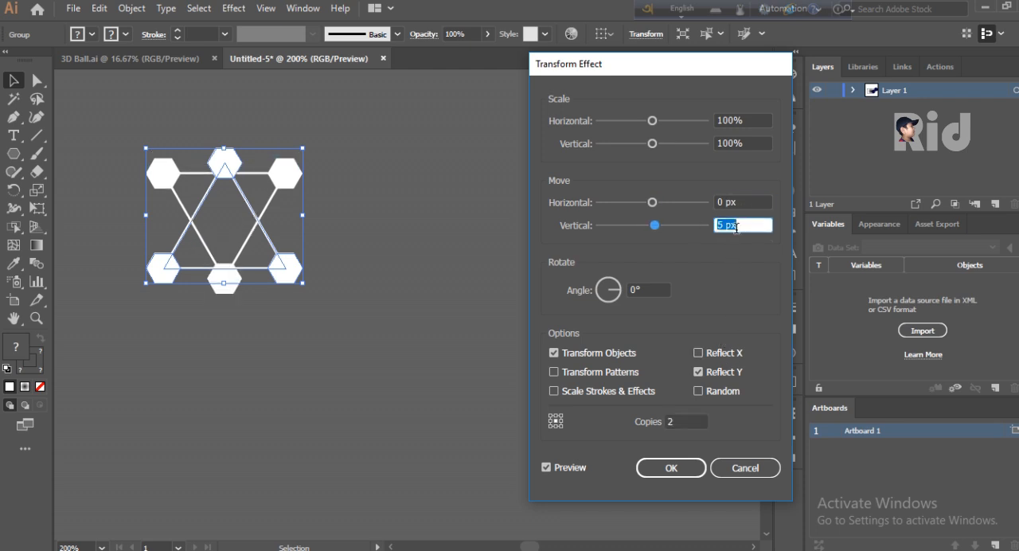
scroll(736, 227, down, 3)
text(0)
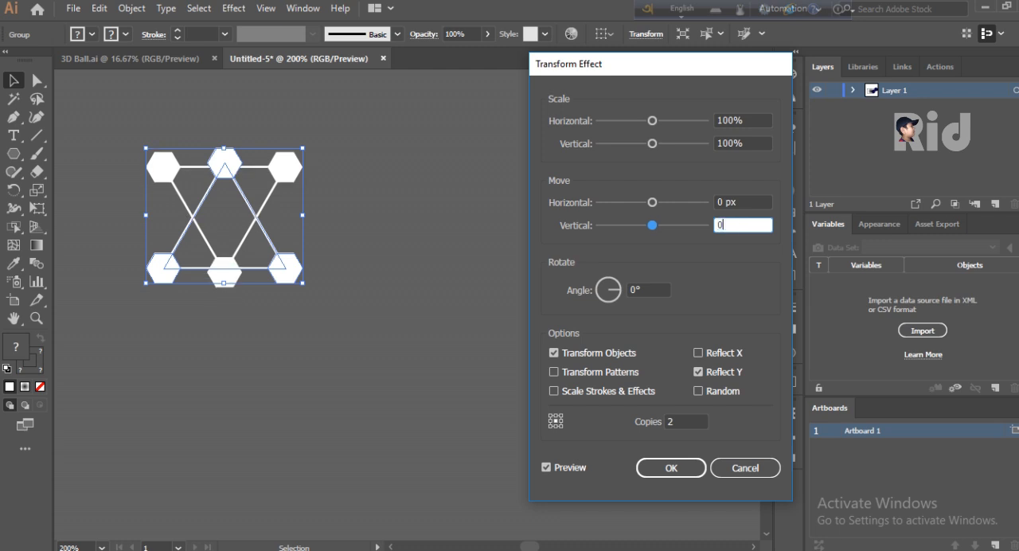
- Set the Transform effect's horizontal move to 29 px so the mirrored triangles share corner hexagons
click(749, 205)
scroll(724, 204, up, 17)
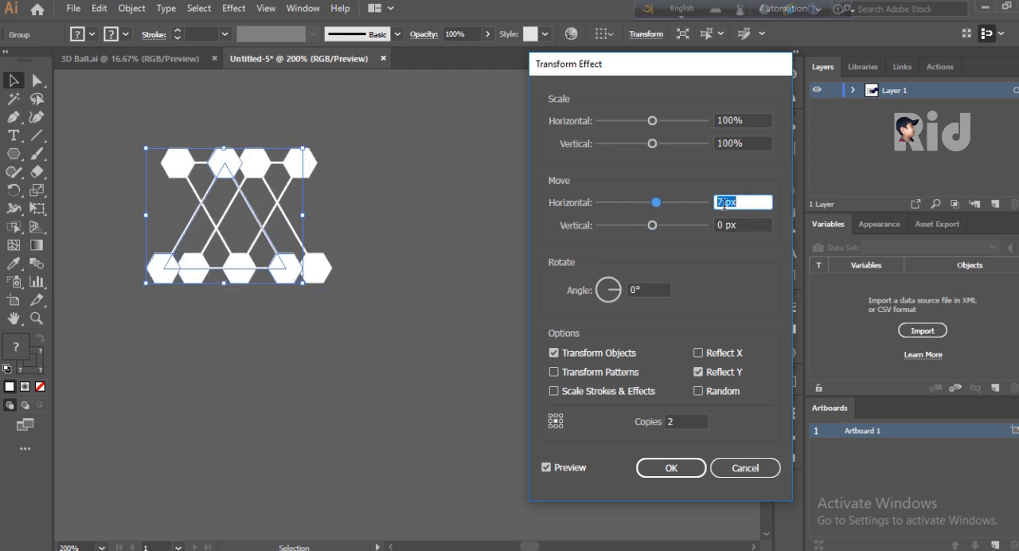
scroll(724, 204, up, 20)
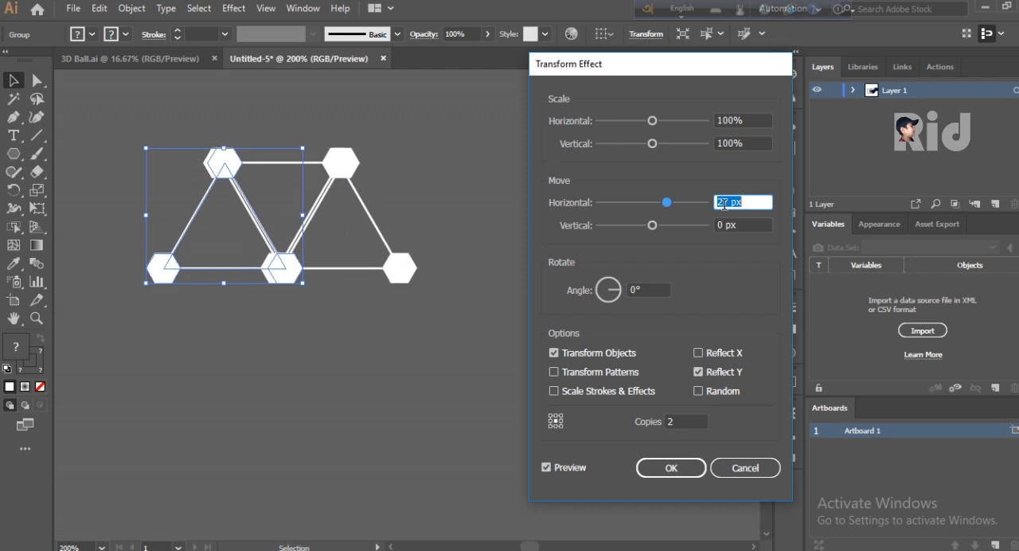
scroll(723, 204, down, 4)
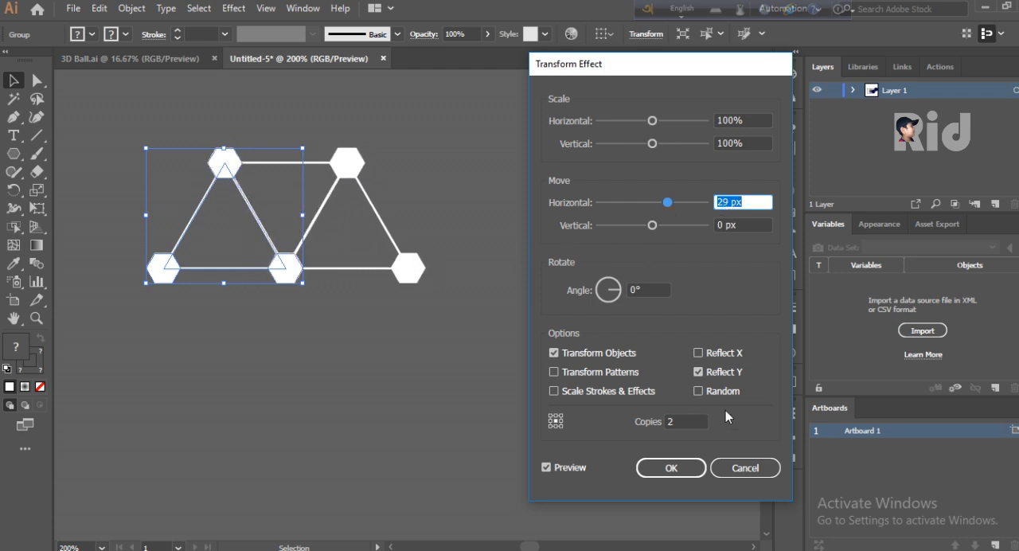
- Raise the Transform effect's copies to 19 and apply it to form a long strip of triangles
click(674, 421)
scroll(677, 420, up, 3)
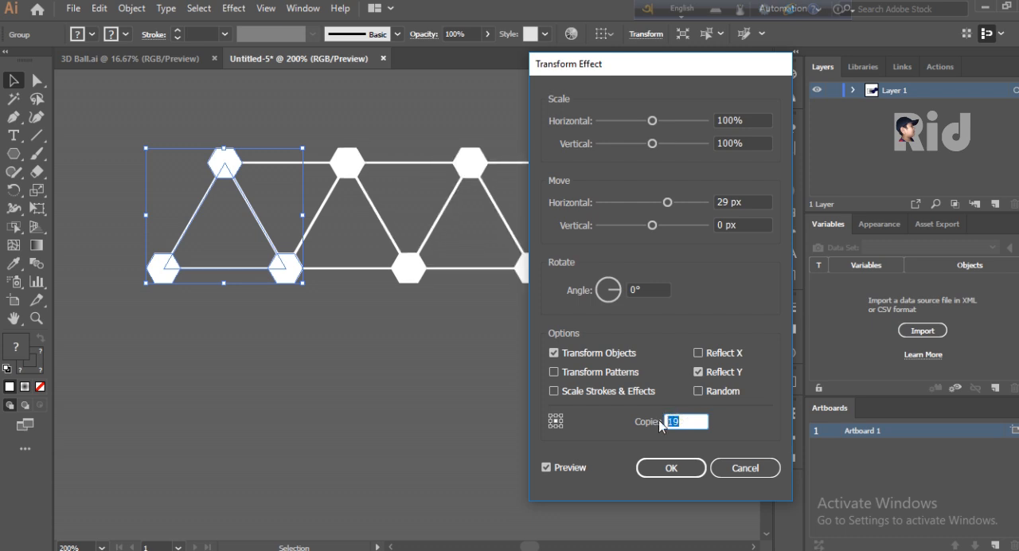
key(Return)
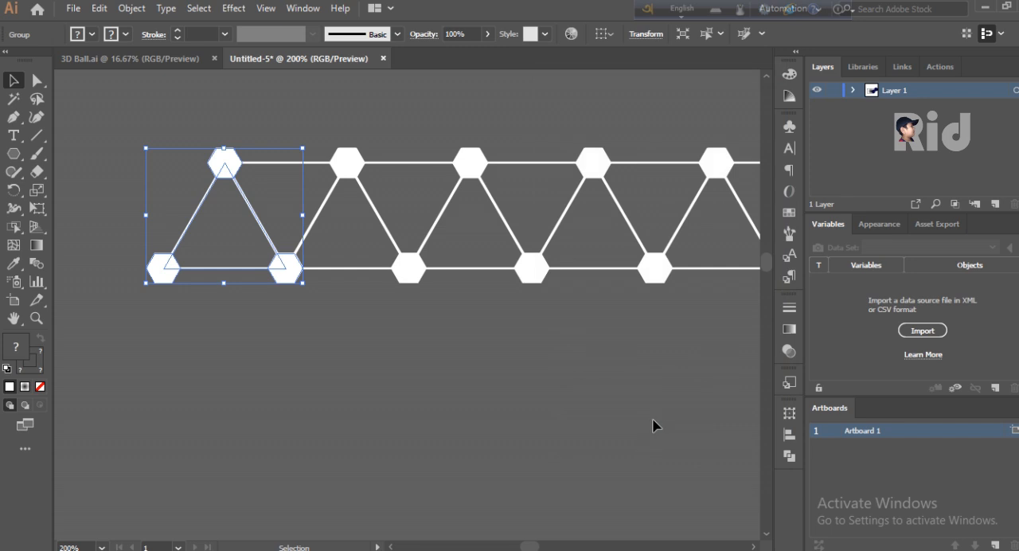
- Move the whole triangle strip up and left, farther away from the artboard, and reselect it
key(ctrl+minus)
key(ctrl+minus)
key(ctrl+minus)
key(ctrl+minus)
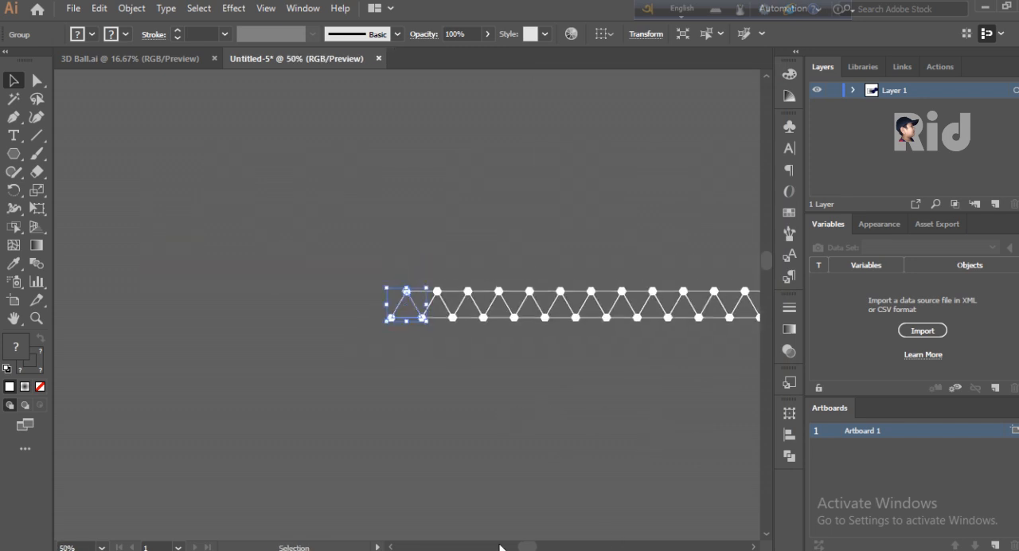
mouse_move(525, 547)
mouse_down()
mouse_move(560, 548)
mouse_move(545, 548)
mouse_up()
key(ctrl+minus)
key(ctrl+minus)
key(ctrl+minus)
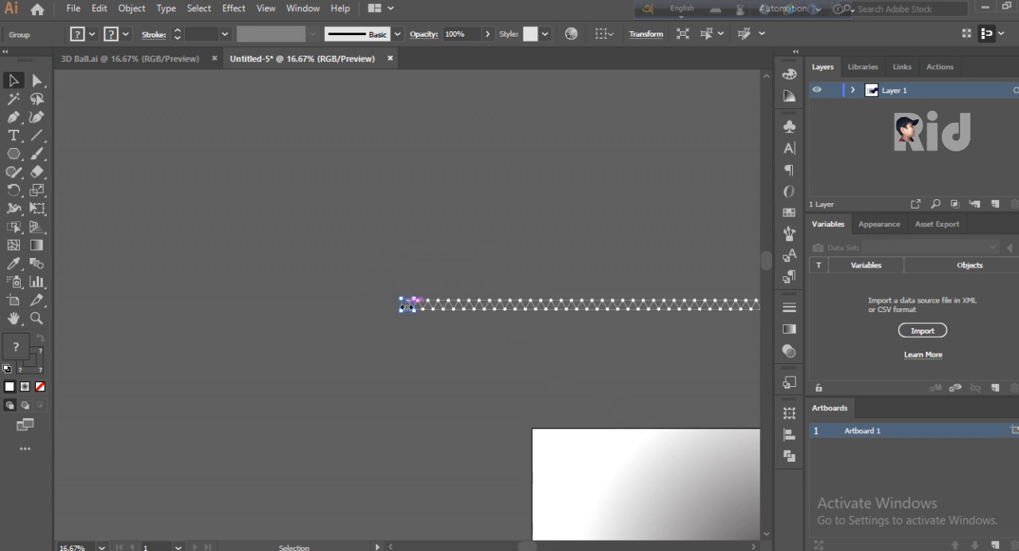
drag(407, 306, 342, 231)
key(ctrl+z)
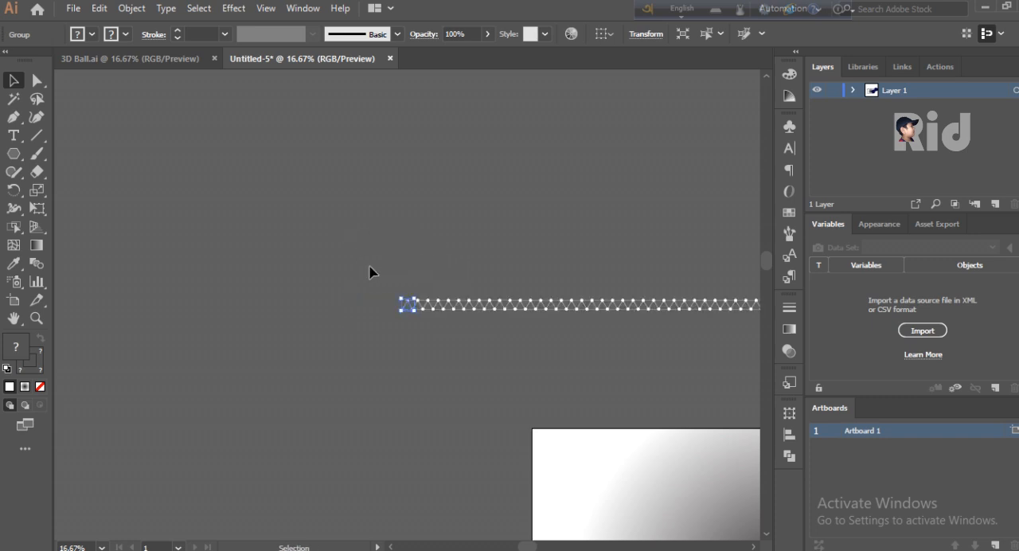
click(407, 307)
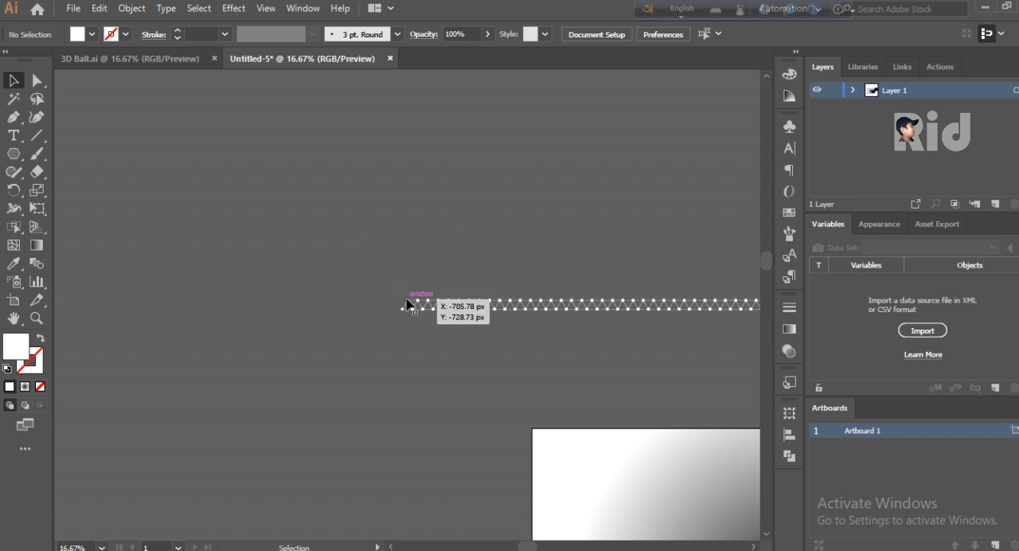
click(407, 305)
drag(406, 308, 301, 195)
click(379, 245)
drag(250, 146, 667, 253)
click(233, 8)
mouse_move(293, 134)
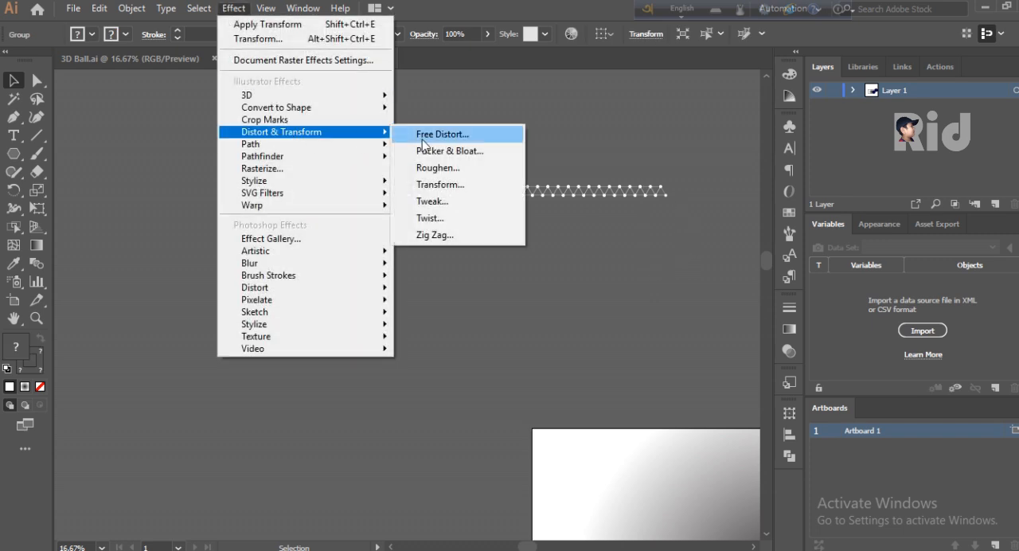
click(451, 186)
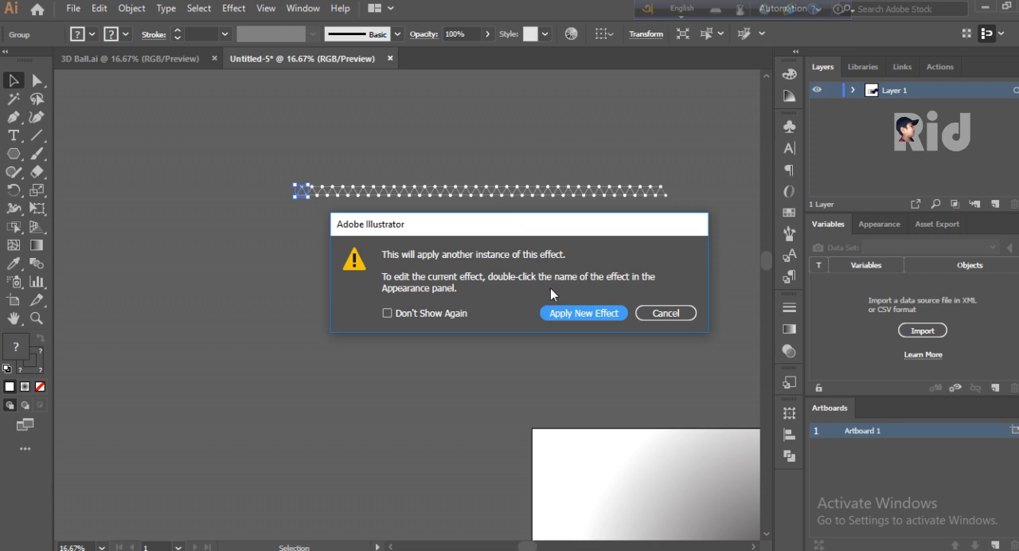
click(619, 312)
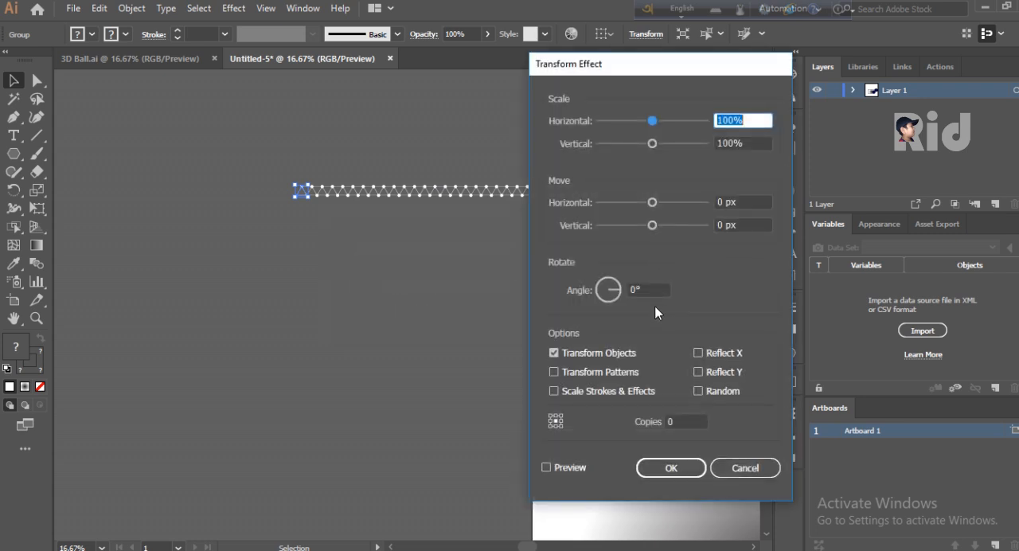
click(745, 468)
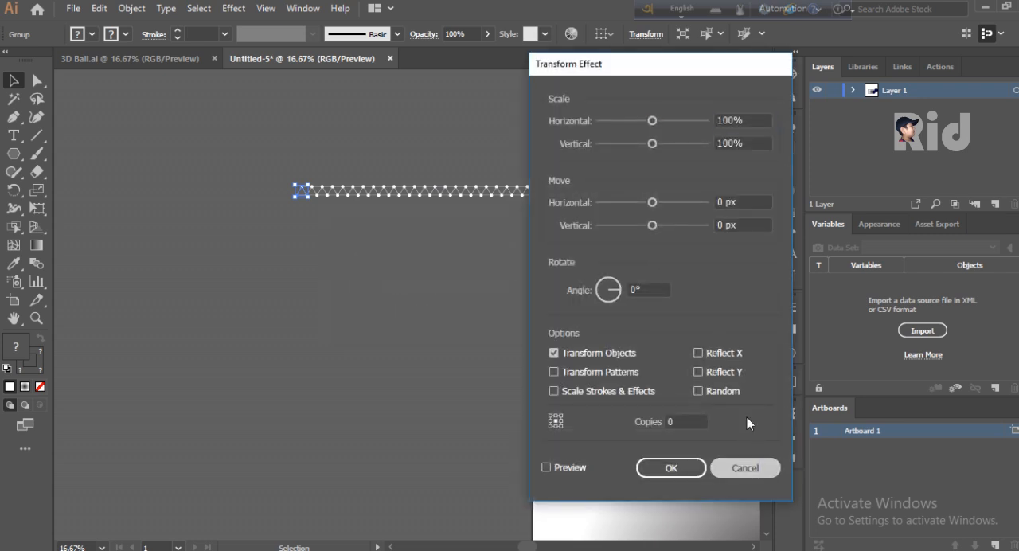
- Add another instance of the Transform effect to the triangle group as a new effect
key(ctrl+=)
key(ctrl+=)
key(ctrl+=)
key(ctrl+=)
key(ctrl+=)
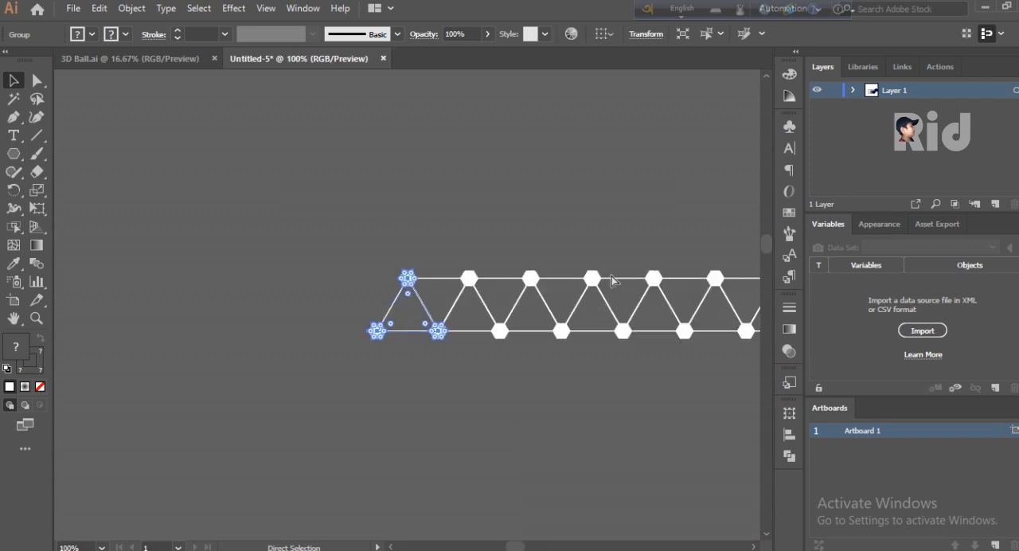
drag(516, 546, 521, 548)
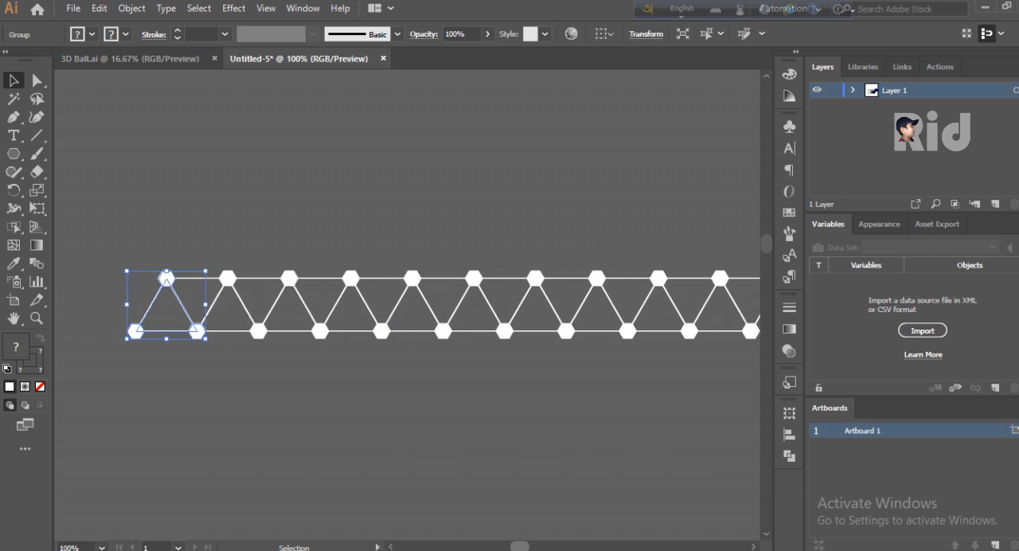
key(ctrl+minus)
click(233, 8)
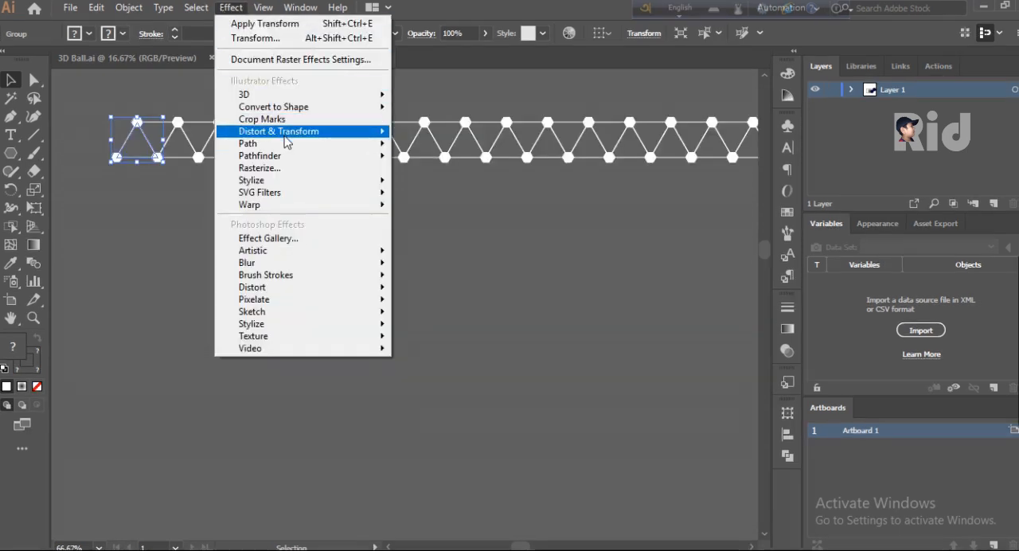
mouse_move(286, 132)
click(437, 184)
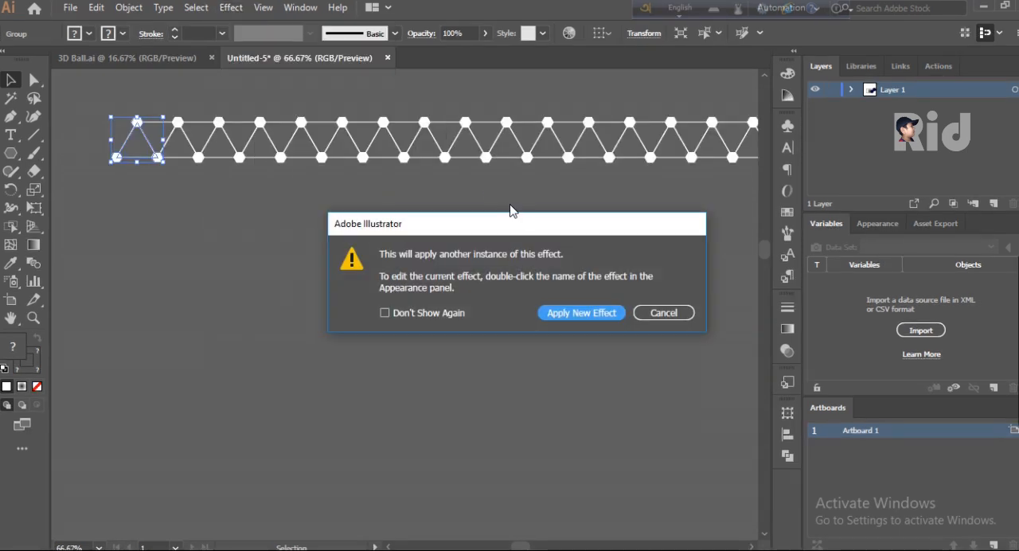
click(577, 311)
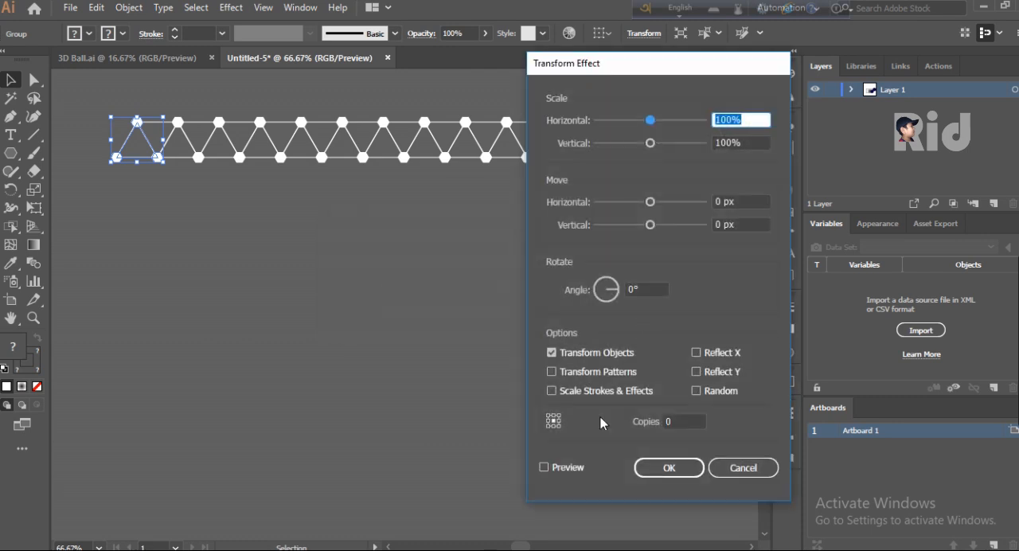
- Turn on live preview and Reflect X for the new Transform effect, with 2 copies
click(546, 467)
click(696, 351)
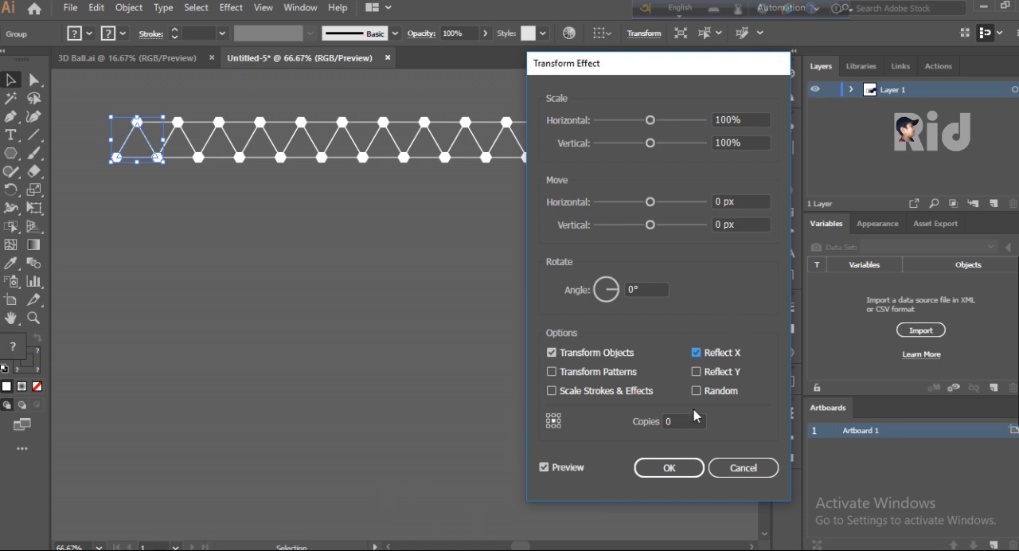
click(675, 421)
key(Up)
key(Up)
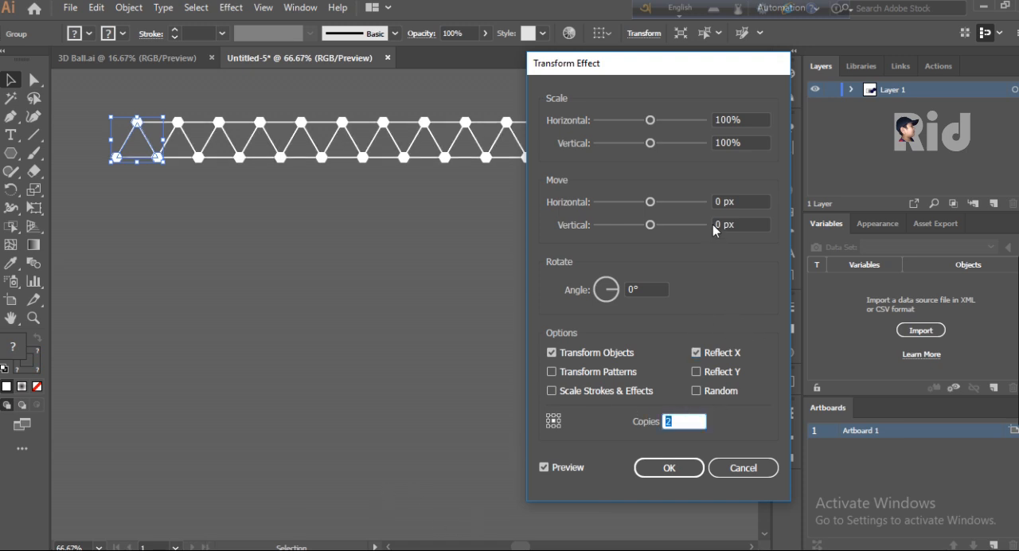
- Set the new Transform effect's horizontal move to 16 px
click(741, 200)
key(Up)
key(Up)
key(Up)
key(Up)
key(Up)
key(Up)
key(Up)
key(Up)
key(Up)
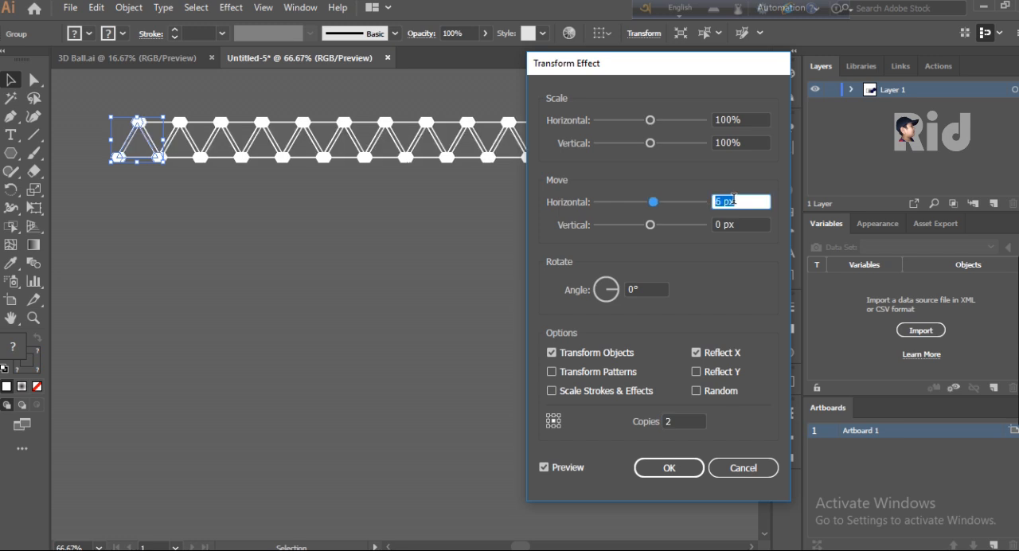
key(Up)
key(Up)
key(Up)
key(Up)
key(Up)
key(Up)
key(Up)
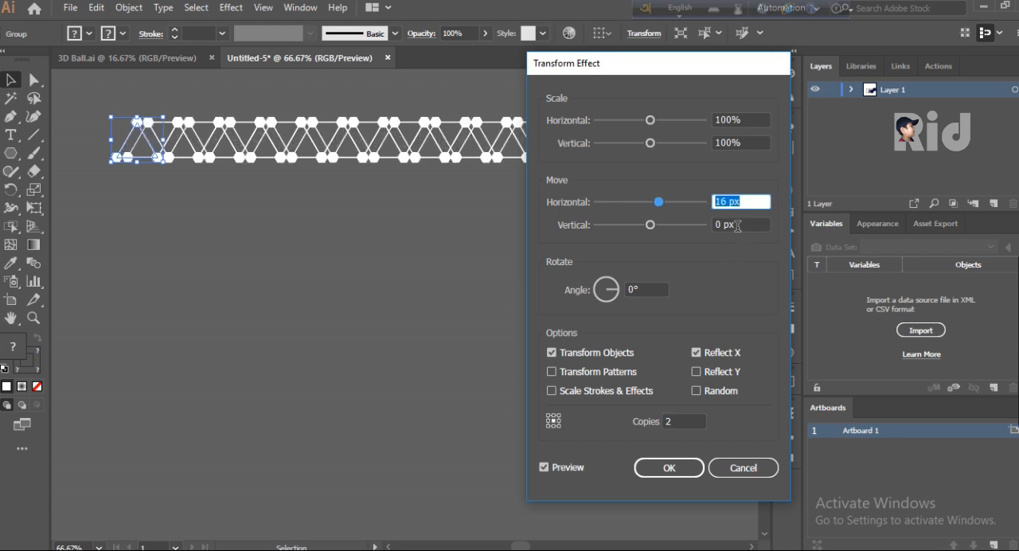
- Set the Transform effect's vertical move to 48 px so the mirrored rows stack below the first strip
click(738, 225)
key(Up)
key(Up)
key(Up)
key(Up)
key(Up)
key(Up)
key(Up)
key(Up)
key(Up)
key(Up)
key(Up)
key(Up)
key(Up)
key(Up)
key(Up)
key(Up)
key(Up)
key(Up)
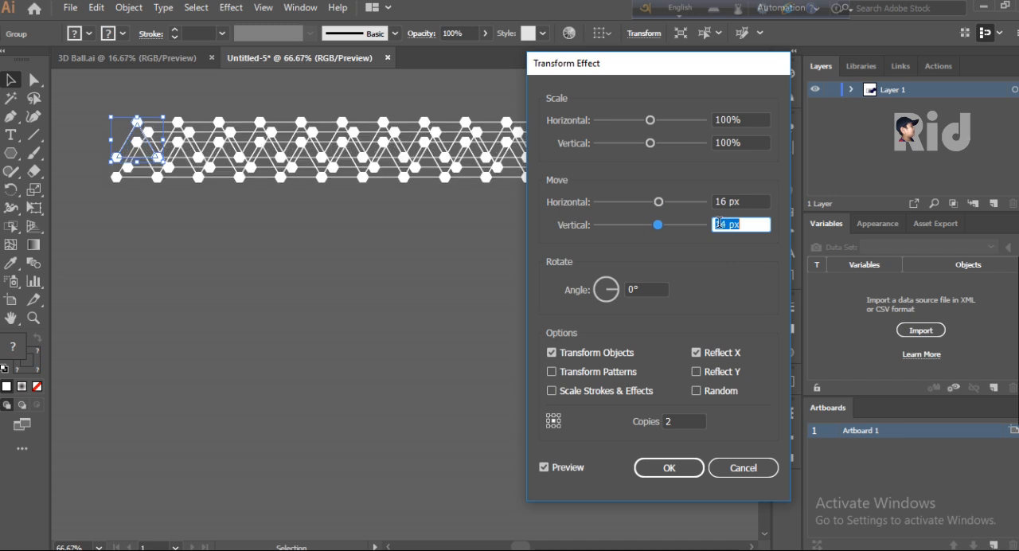
key(Up)
key(Up)
key(Up)
key(Up)
key(Up)
key(Up)
key(Up)
key(Up)
key(Up)
key(Up)
key(Up)
key(Up)
key(Up)
key(Up)
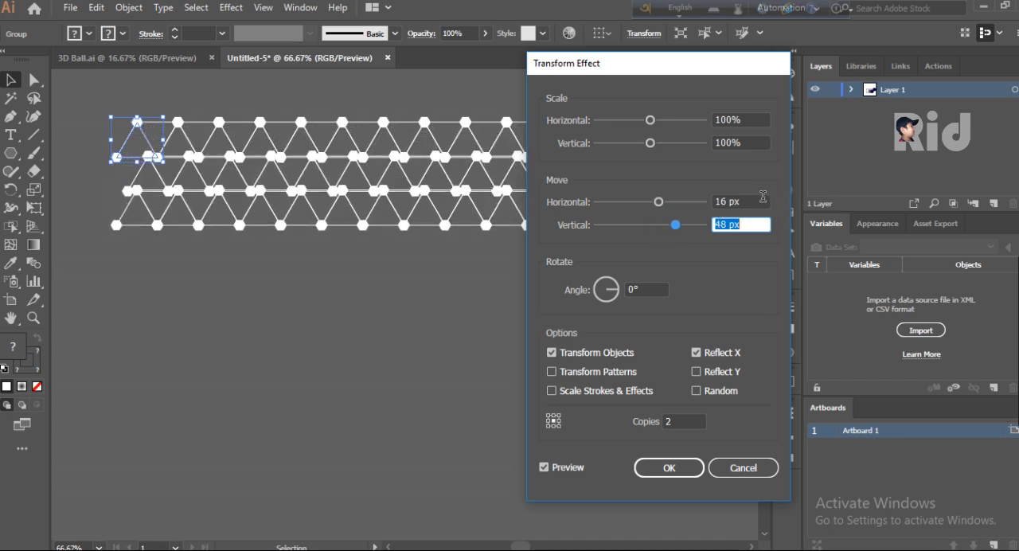
- Increase the Transform effect's horizontal move to 28 px so the hexagons of neighbouring rows coincide
click(725, 202)
key(Up)
key(Up)
key(Up)
key(Up)
key(Up)
key(Up)
key(Up)
key(Up)
key(Up)
key(Up)
key(Up)
key(Up)
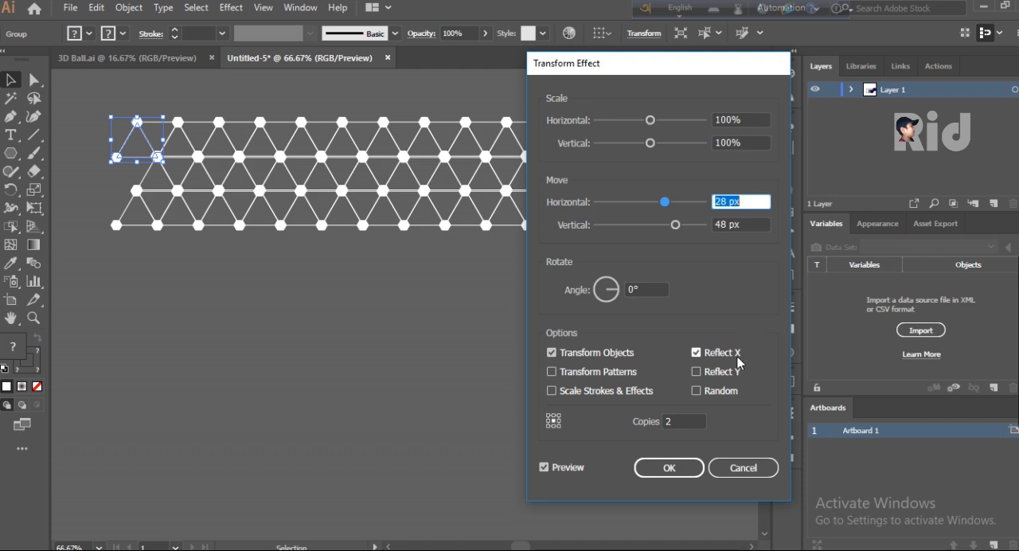
- Raise the Transform effect's copies to 20 and apply it to fill out the triangle grid
click(686, 422)
double_click(676, 422)
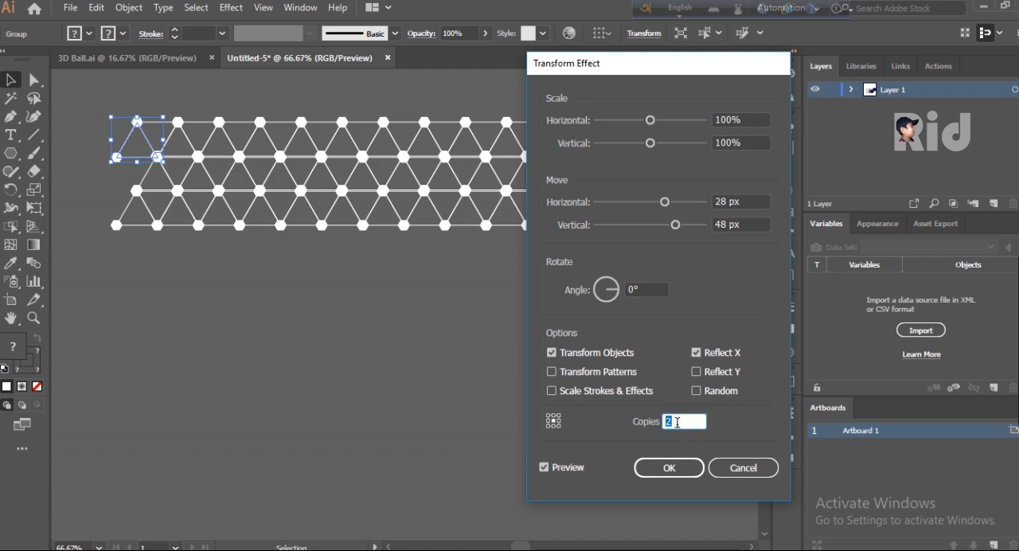
key(Up)
key(Up)
key(Up)
key(Up)
key(Up)
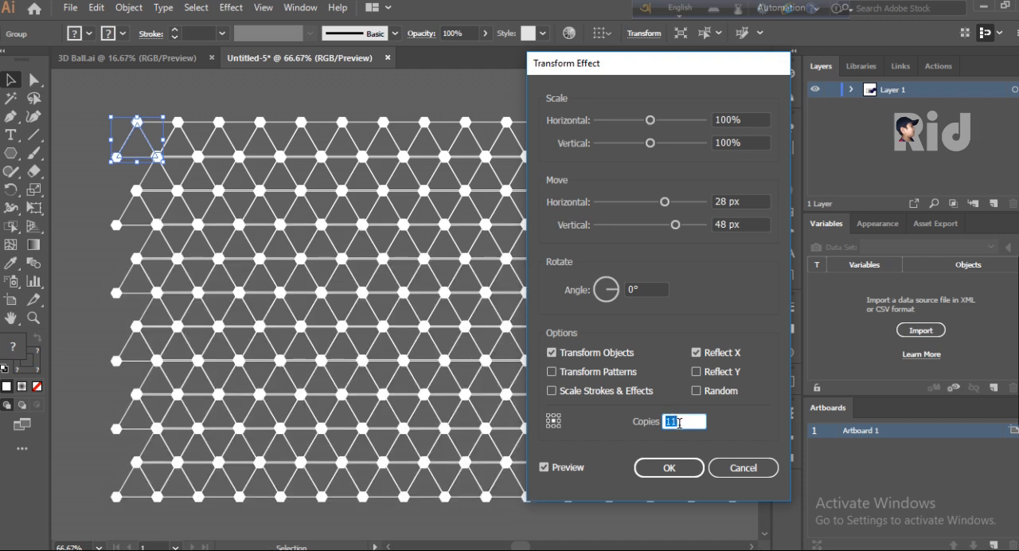
key(Up)
key(Up)
key(Up)
key(Up)
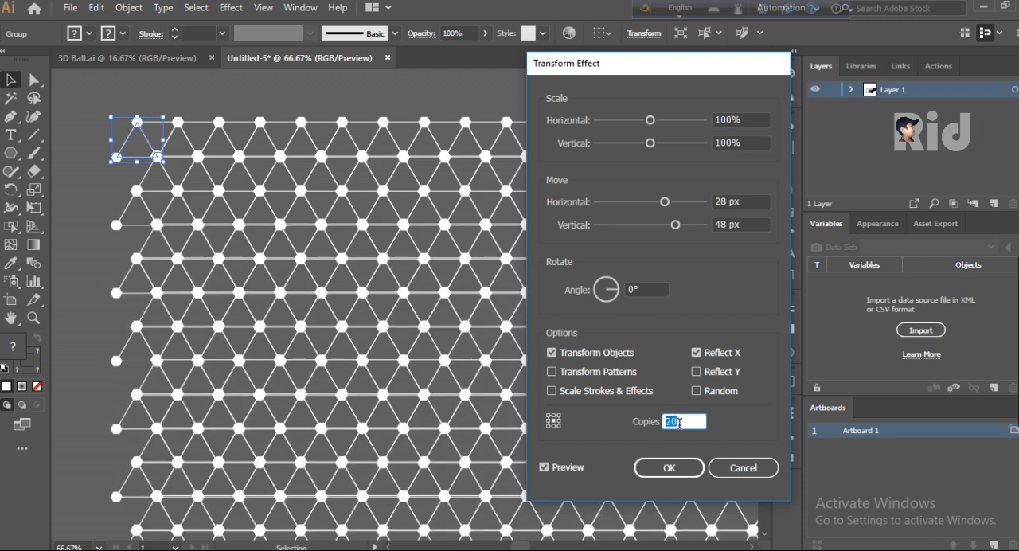
click(673, 468)
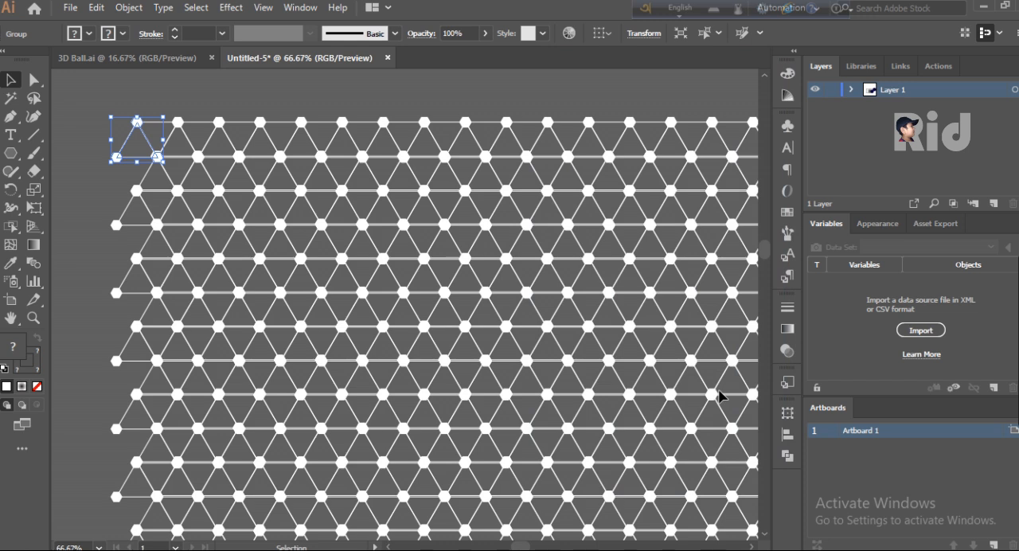
- Show the Symbols panel and select the triangle grid group above the artboard
key(ctrl+minus)
key(ctrl+minus)
key(ctrl+minus)
key(ctrl+minus)
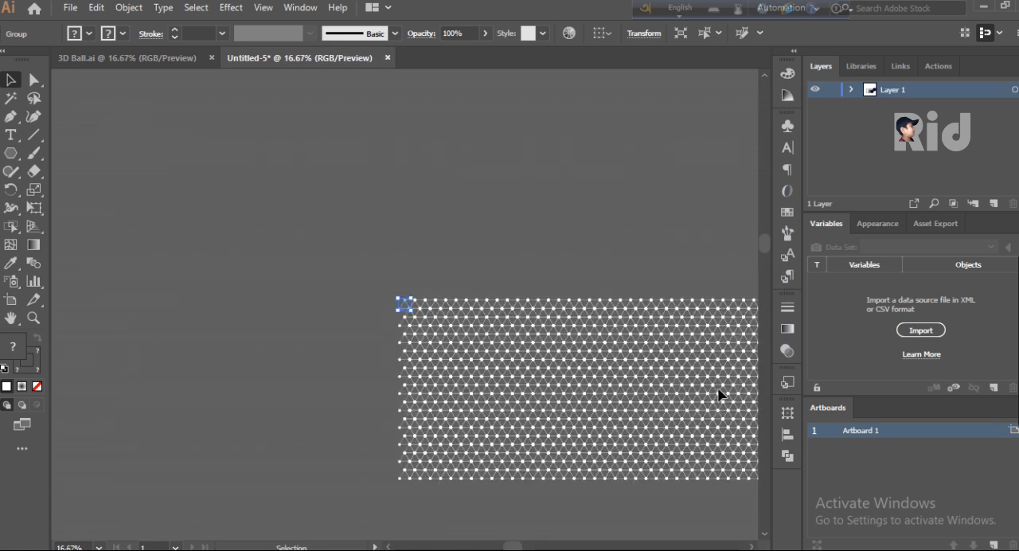
drag(517, 546, 548, 547)
scroll(481, 370, down, 5)
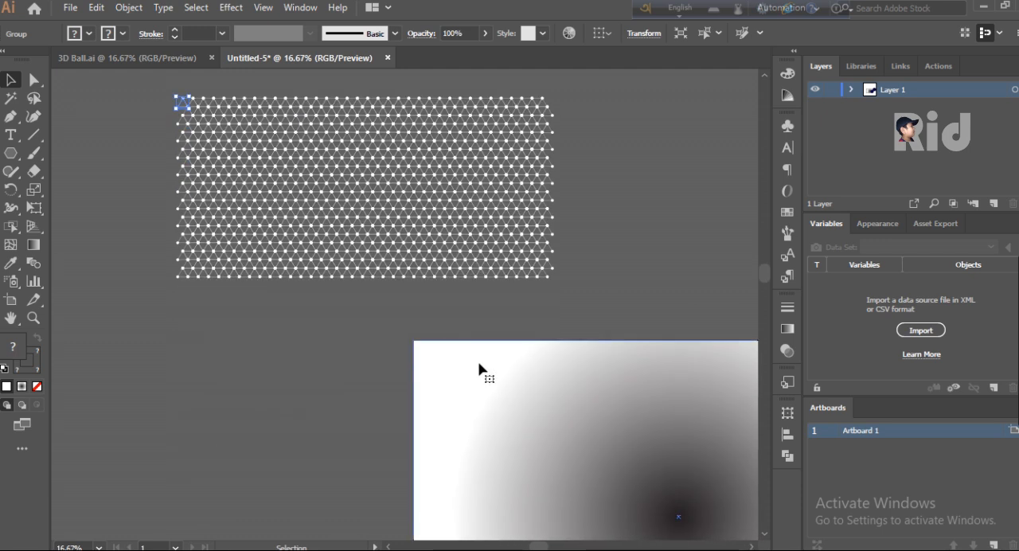
scroll(480, 366, up, 1)
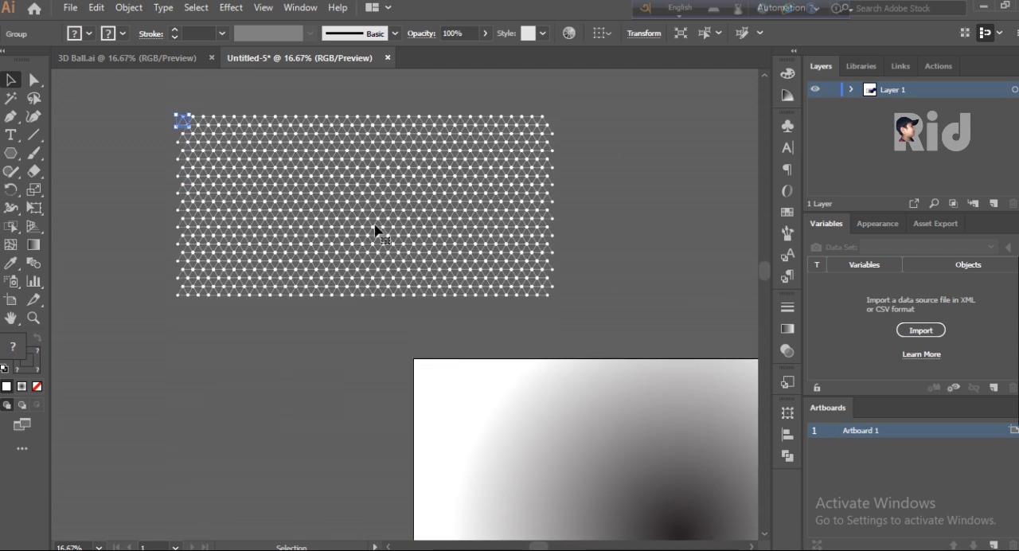
click(597, 118)
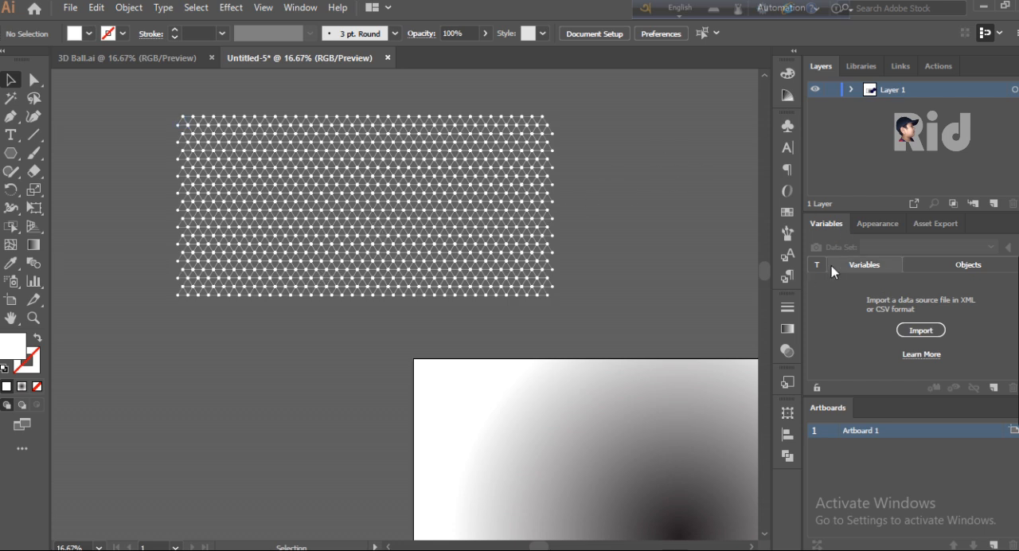
click(788, 126)
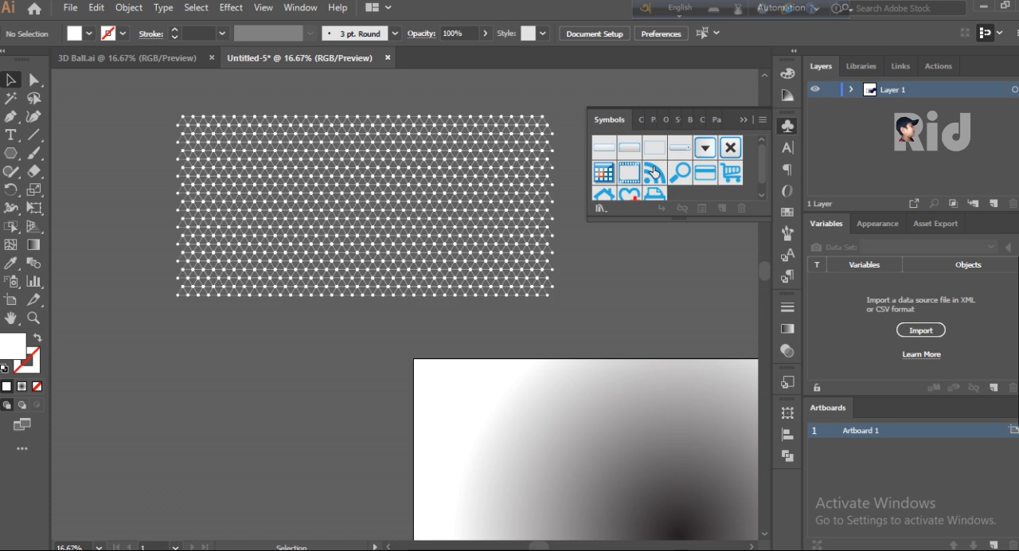
scroll(655, 172, down, 1)
click(762, 120)
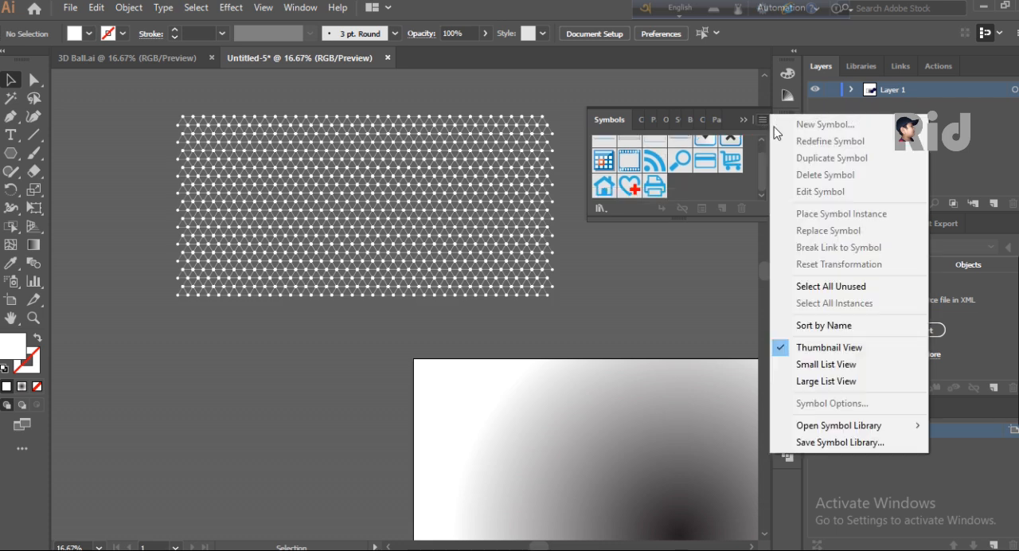
click(155, 131)
click(183, 127)
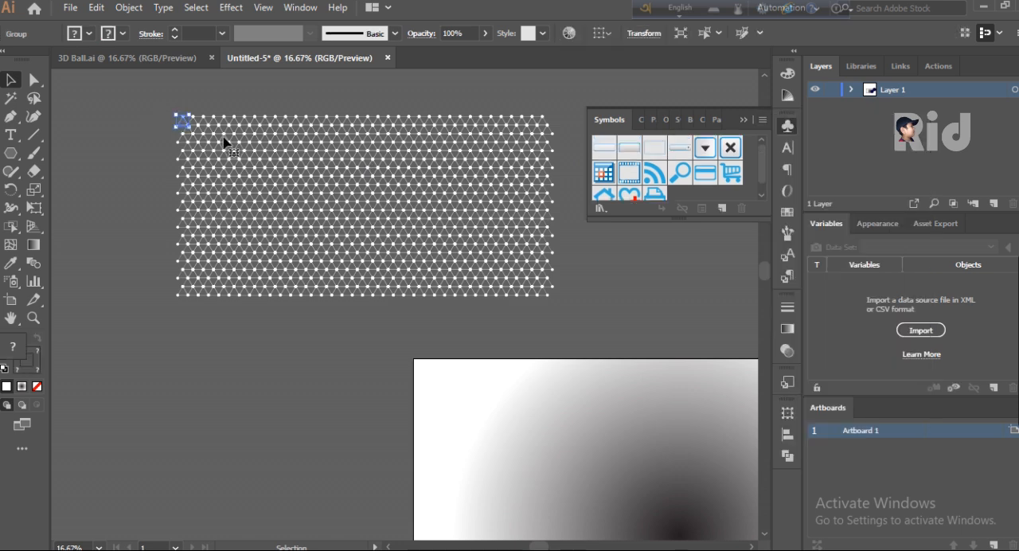
- Save the selected grid as a new dynamic symbol named Pattern Ibu with the Movie Clip export type
click(762, 120)
click(804, 123)
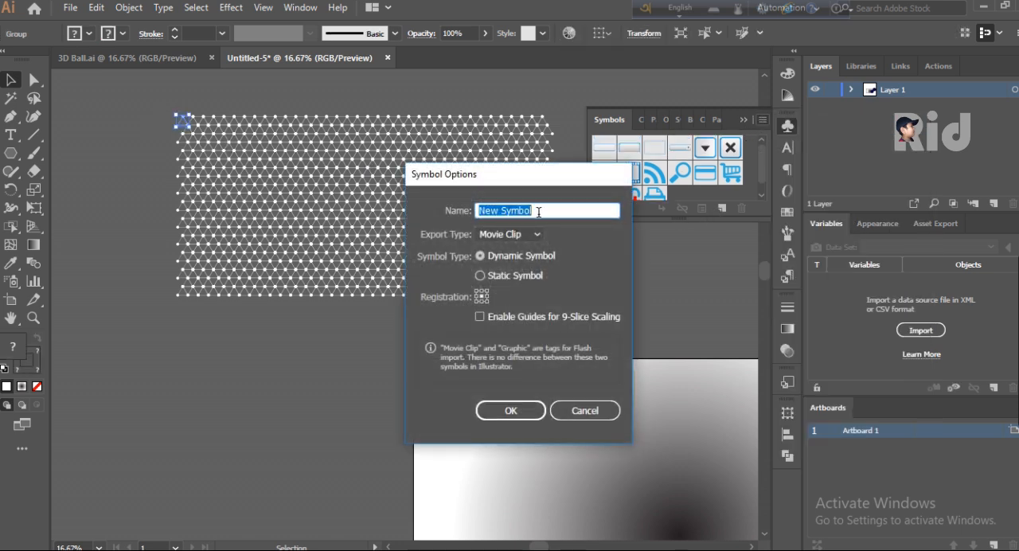
text(Pattern Ibu)
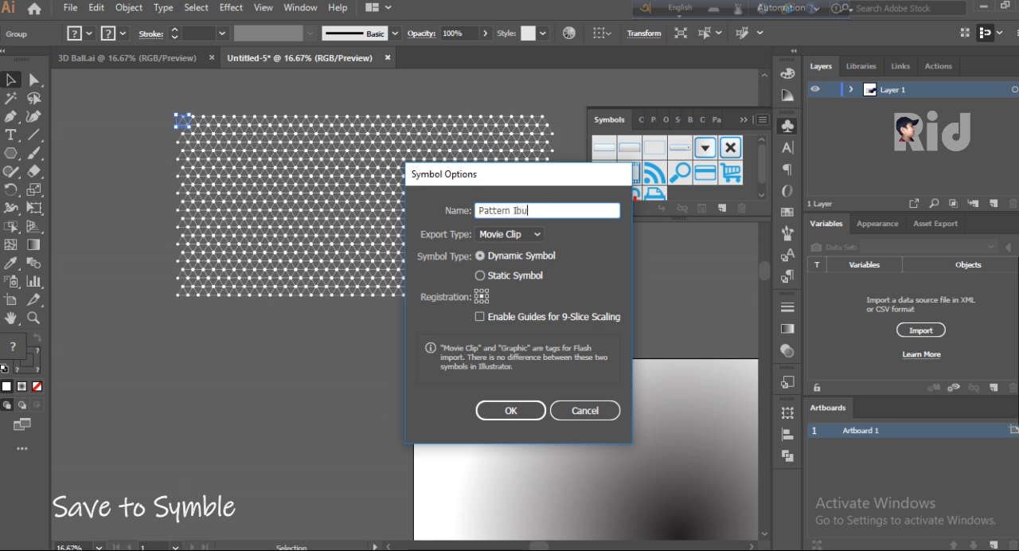
click(480, 255)
click(530, 238)
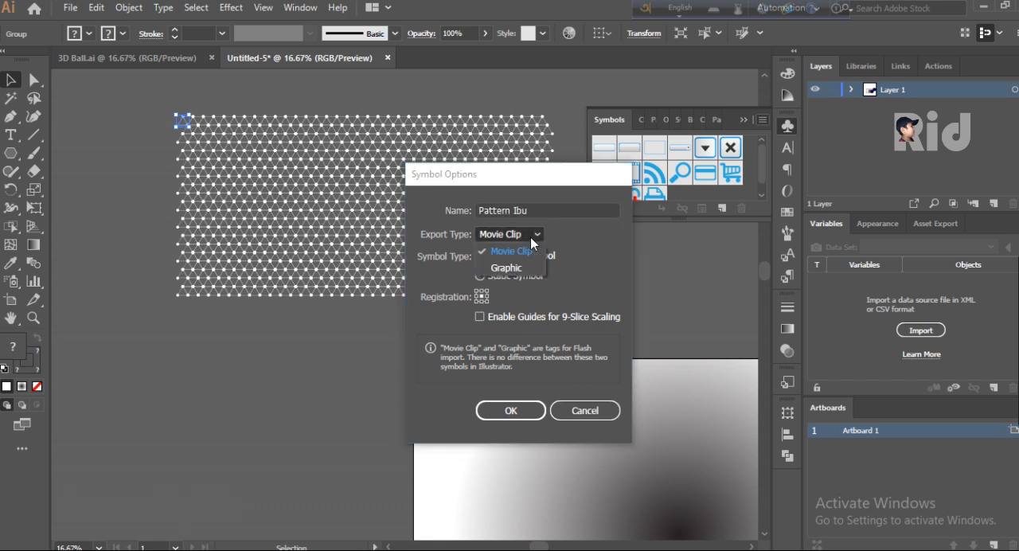
click(532, 249)
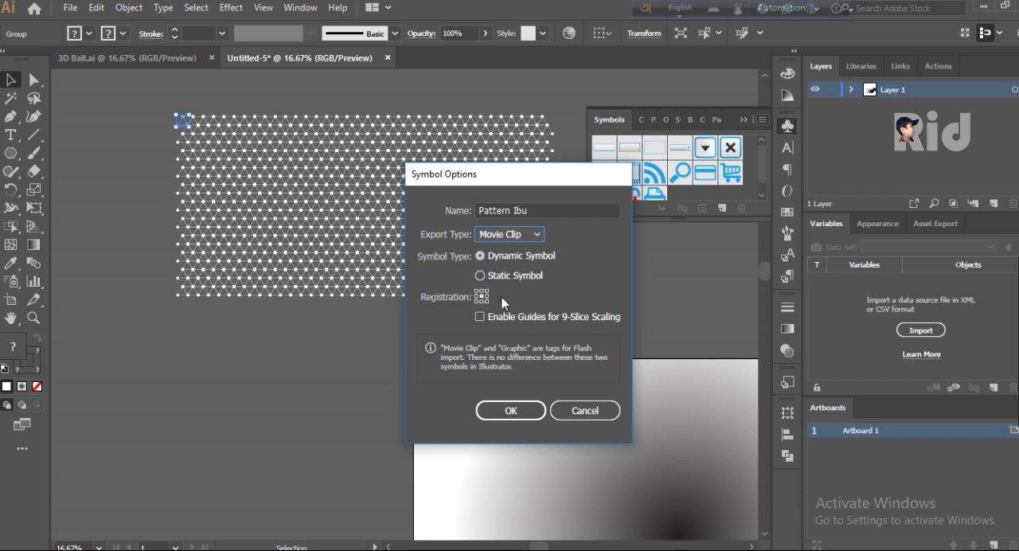
click(511, 410)
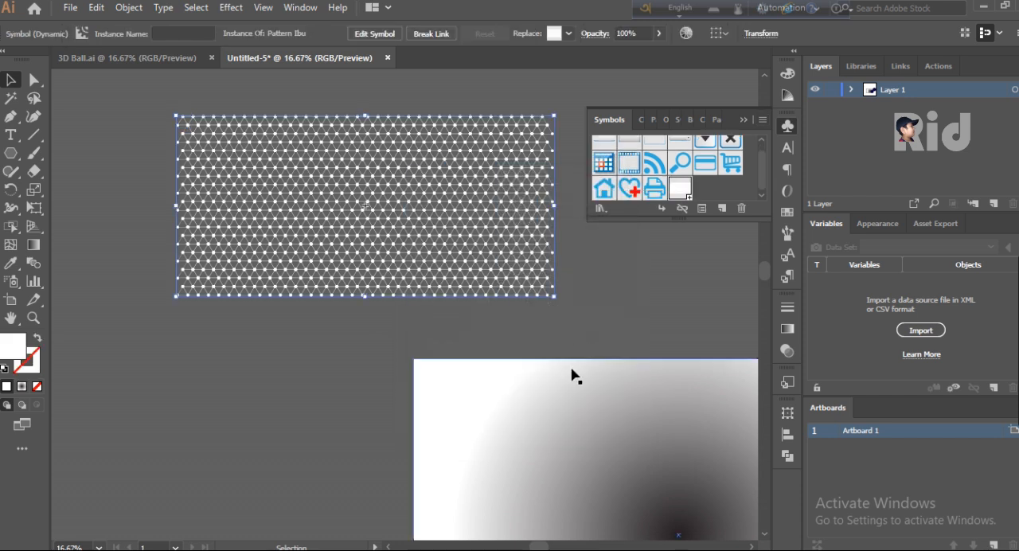
- Collapse the Symbols panel and move the front dark blue circle to the middle of the artboard's gradient
scroll(580, 489, right, 6)
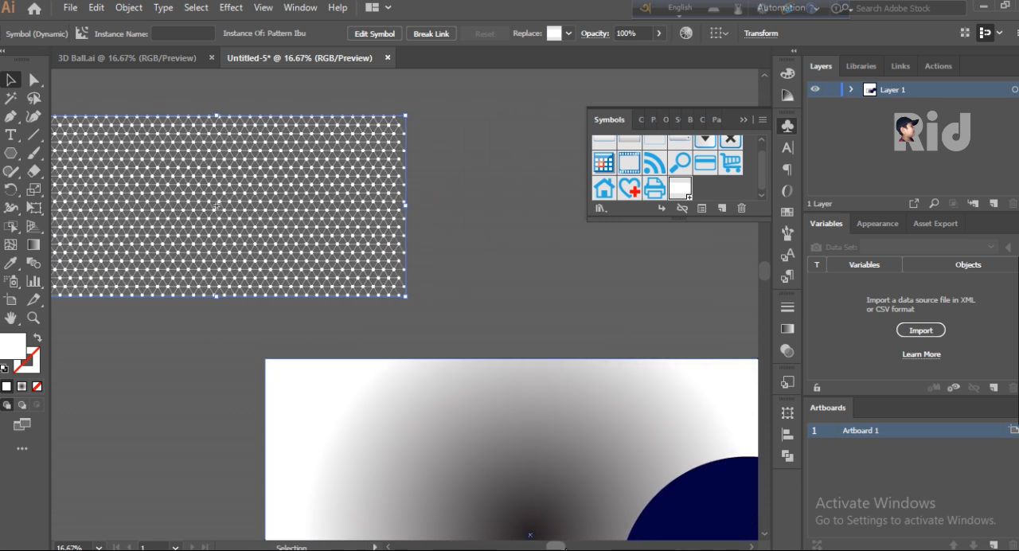
scroll(577, 492, down, 3)
scroll(575, 488, down, 3)
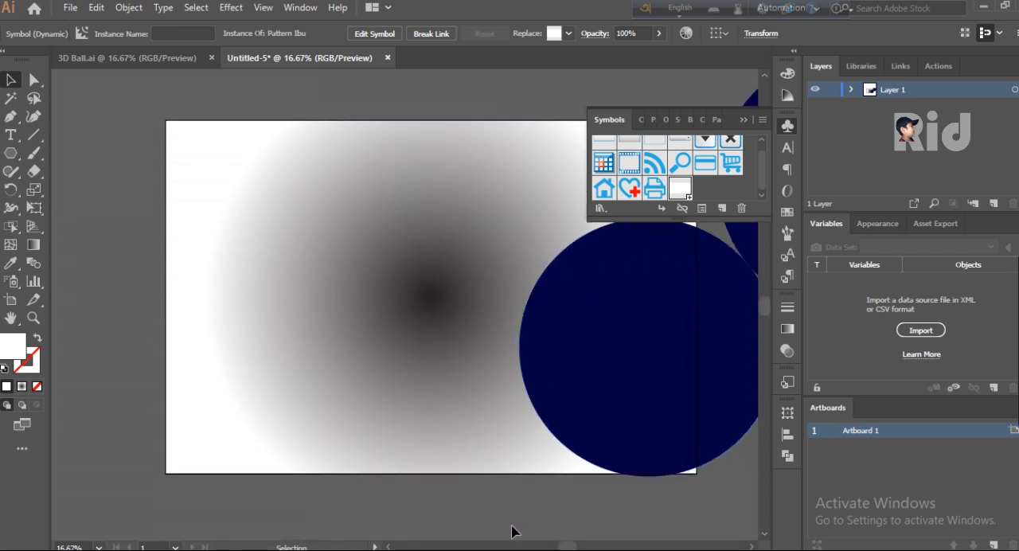
drag(565, 548, 576, 548)
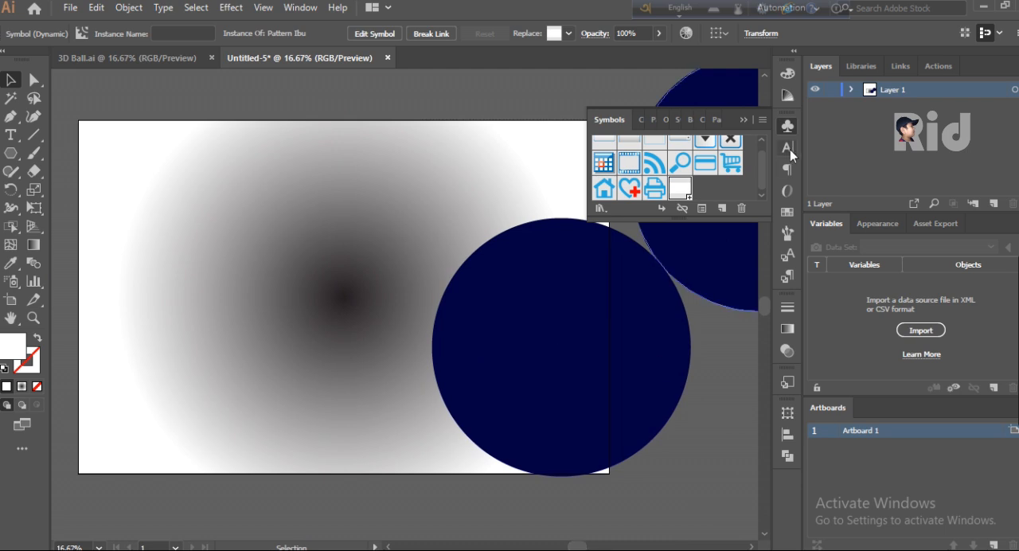
click(743, 120)
drag(557, 294, 327, 234)
click(33, 81)
drag(487, 261, 447, 298)
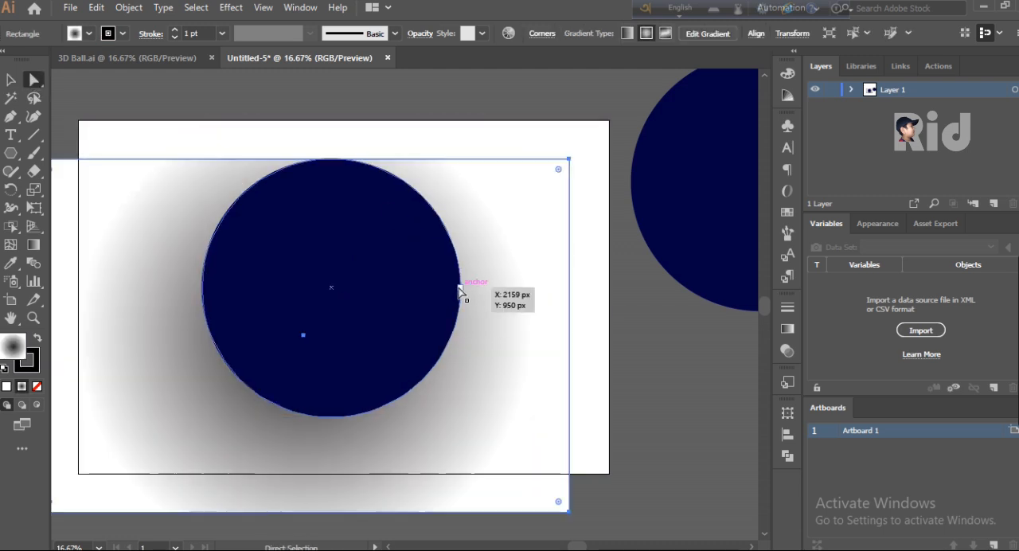
key(ctrl+z)
key(v)
key(ctrl+shift+a)
- Delete the right anchor point of the dark blue circle on the artboard to leave its left half
key(a)
click(391, 236)
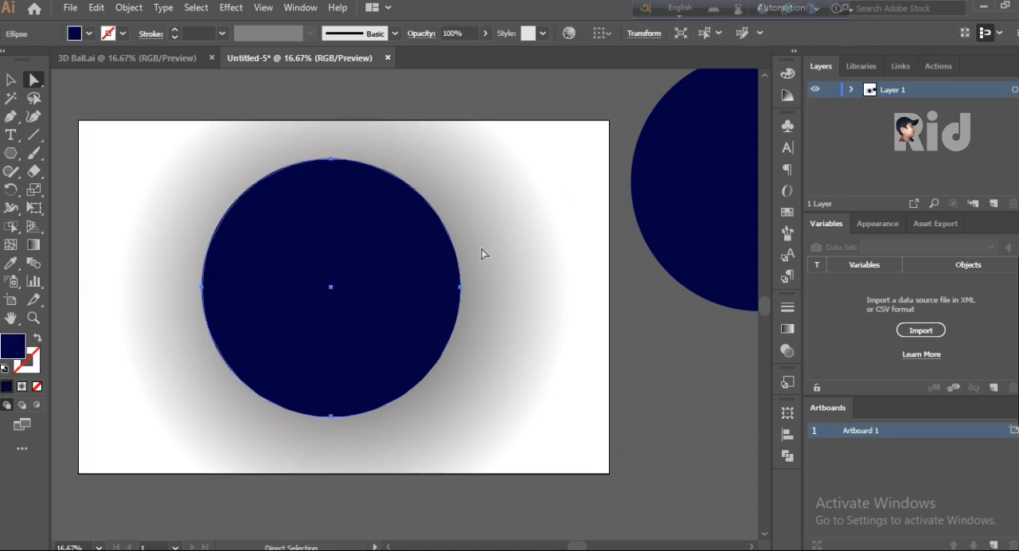
drag(481, 248, 432, 321)
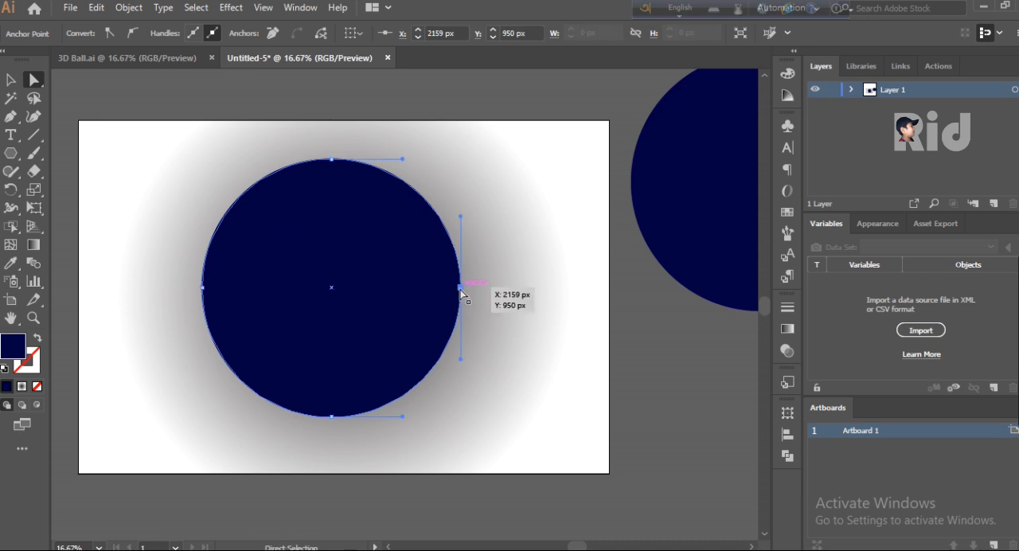
key(Delete)
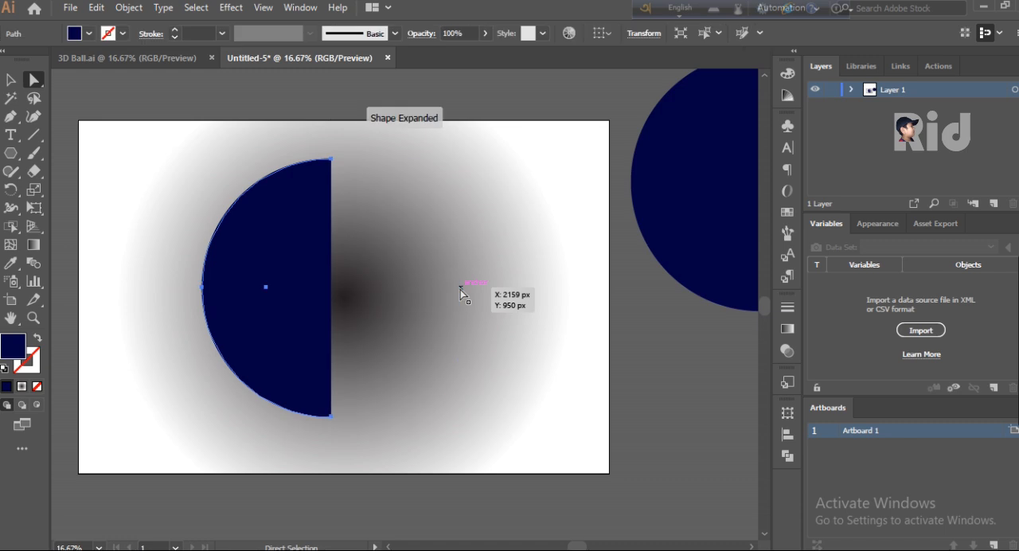
- Apply a previewed 3D Revolve to the dark blue half circle, offset from its Right Edge, with Diffuse Shading
key(v)
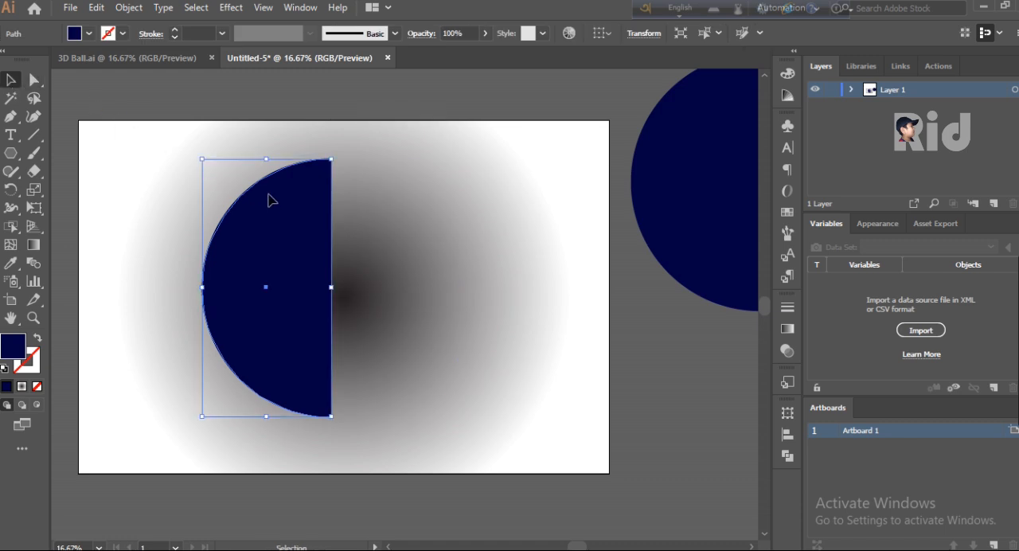
click(230, 7)
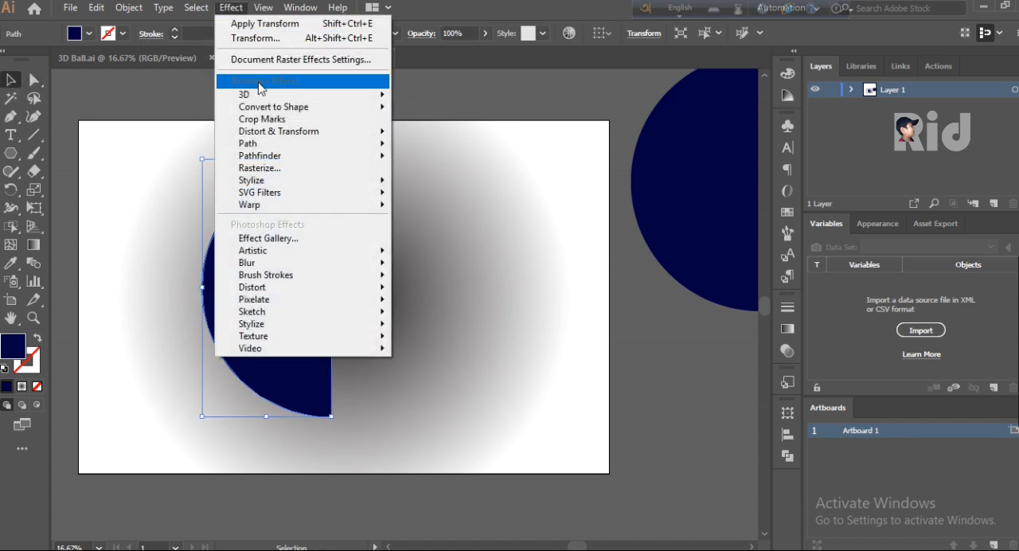
mouse_move(312, 95)
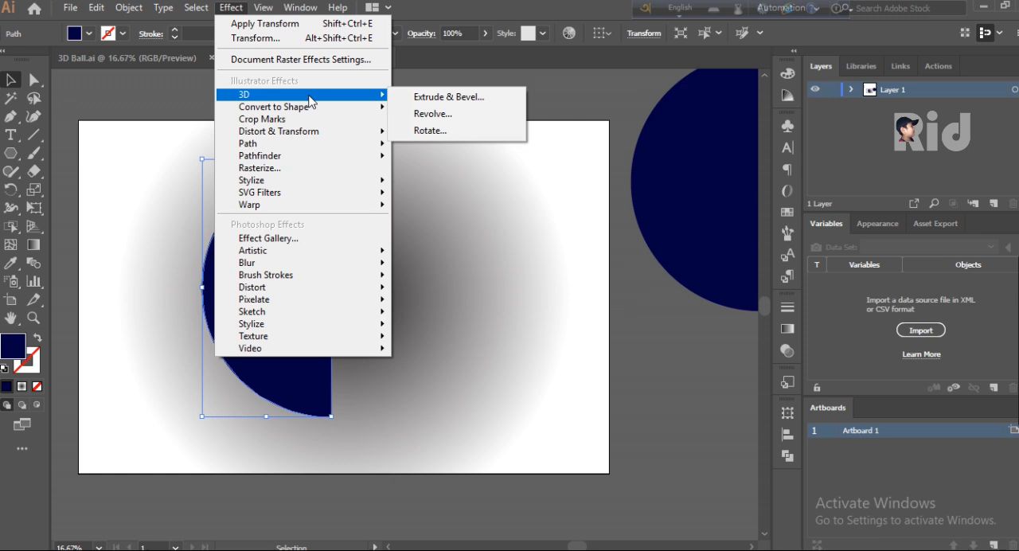
click(476, 113)
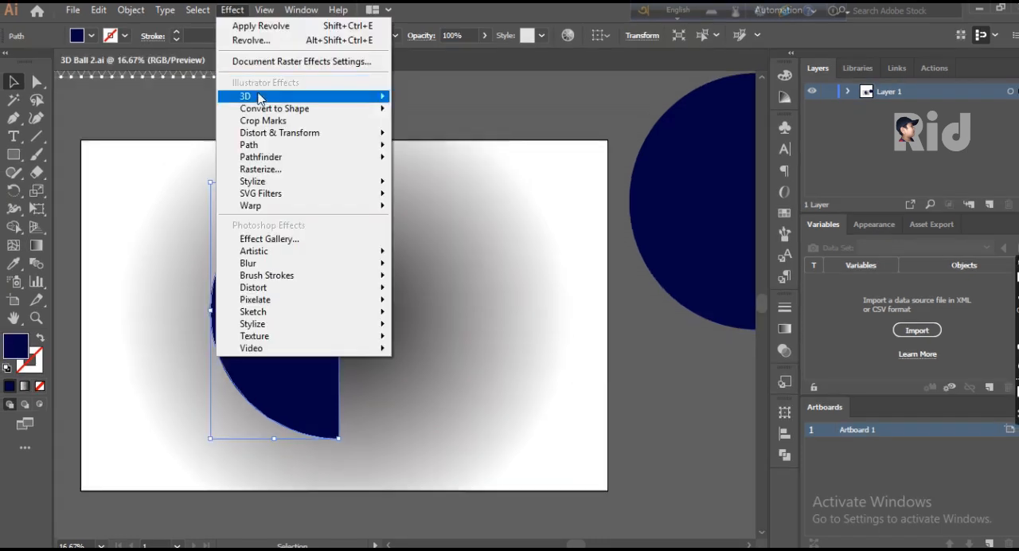
mouse_move(263, 99)
click(444, 118)
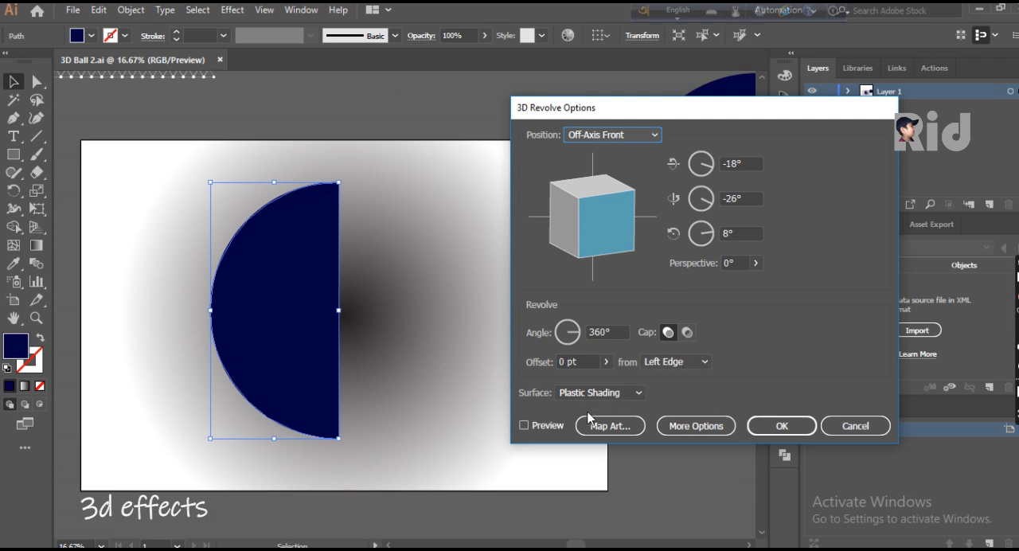
click(547, 425)
click(637, 394)
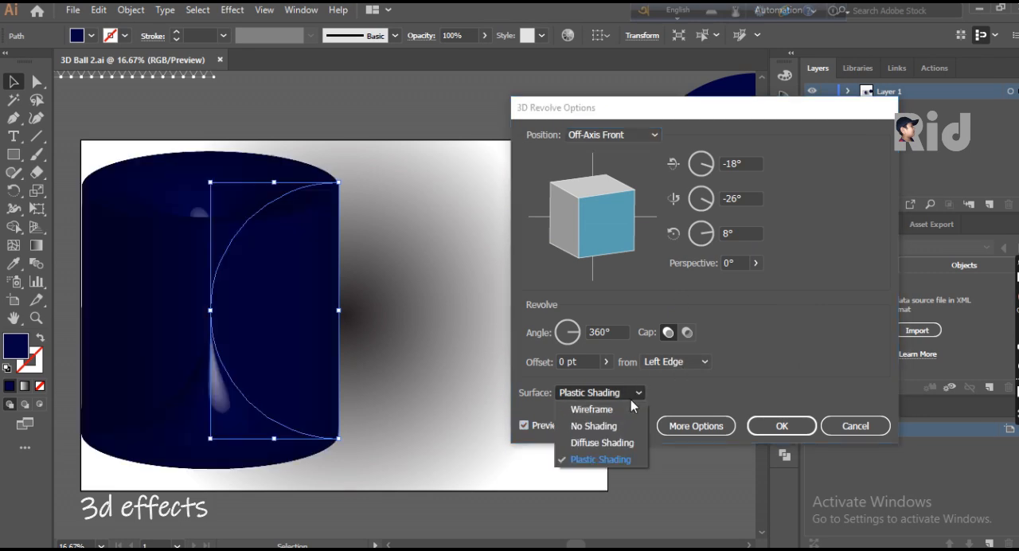
click(701, 361)
click(704, 365)
click(692, 395)
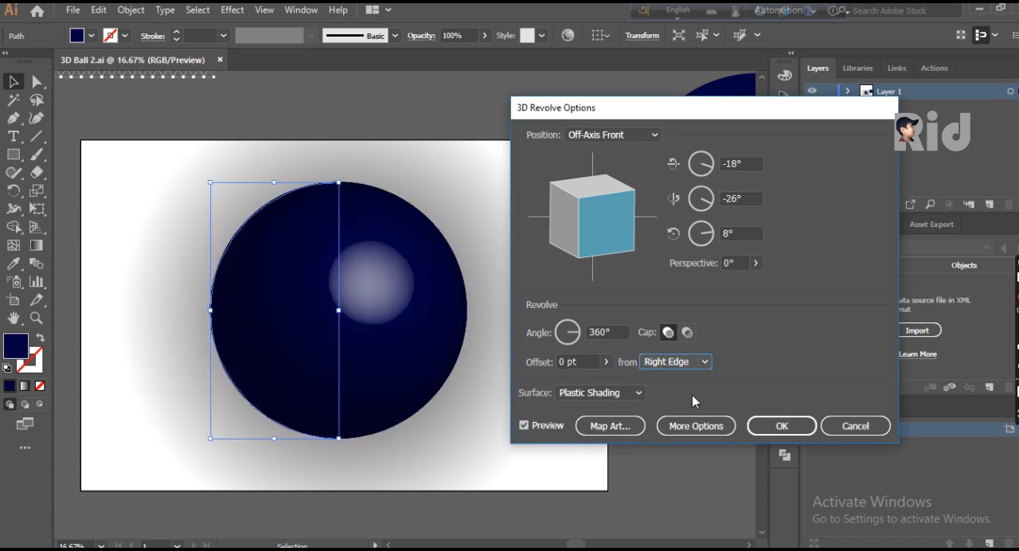
click(636, 395)
click(609, 442)
- Map the Pattern Ibu symbol onto the revolved ball and enlarge it to cover the whole surface grid
click(610, 424)
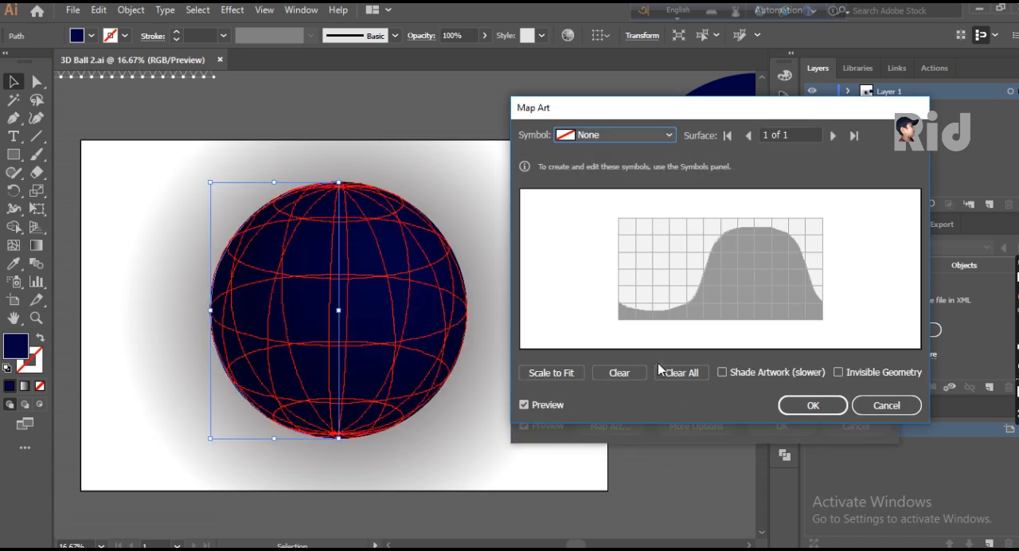
click(606, 136)
click(621, 421)
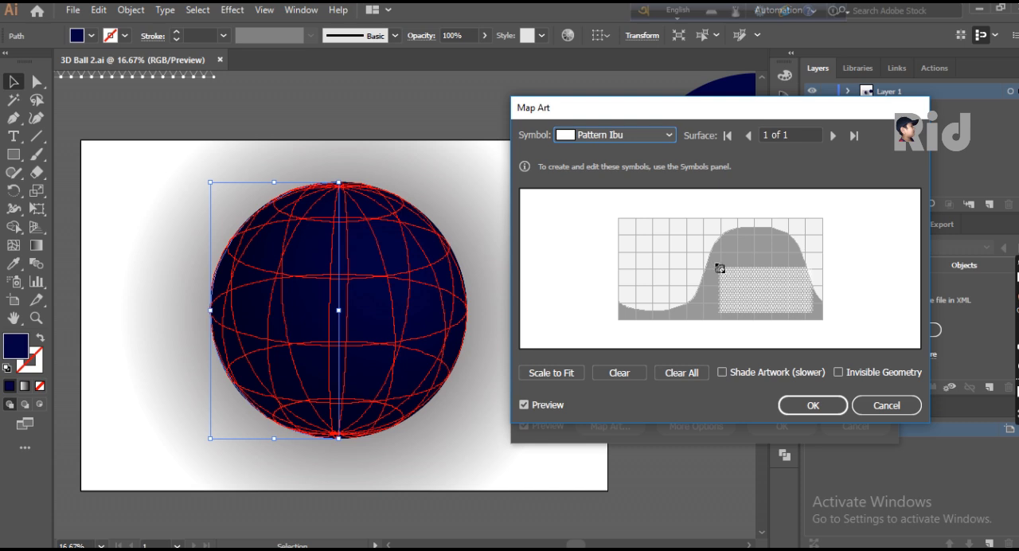
drag(716, 265, 709, 259)
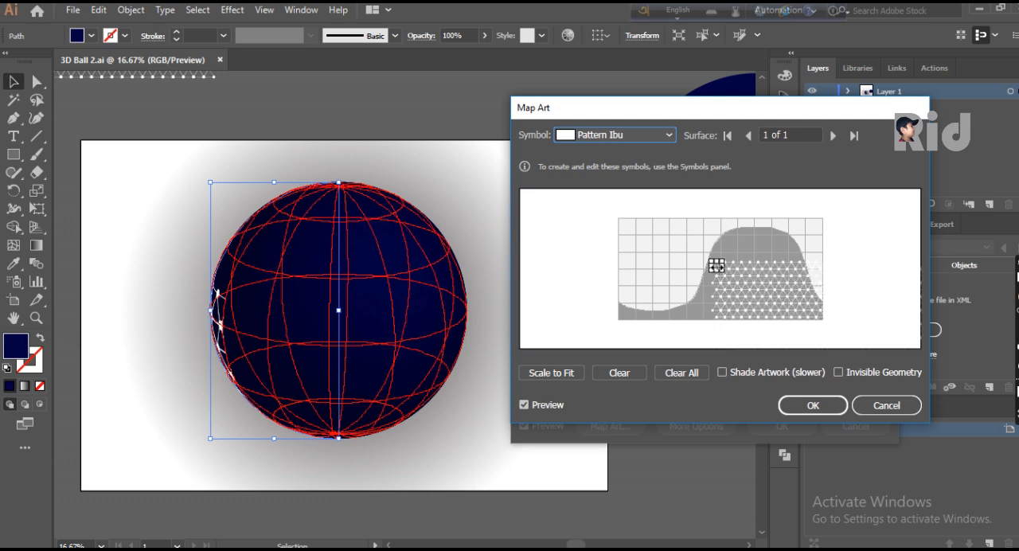
drag(716, 265, 621, 220)
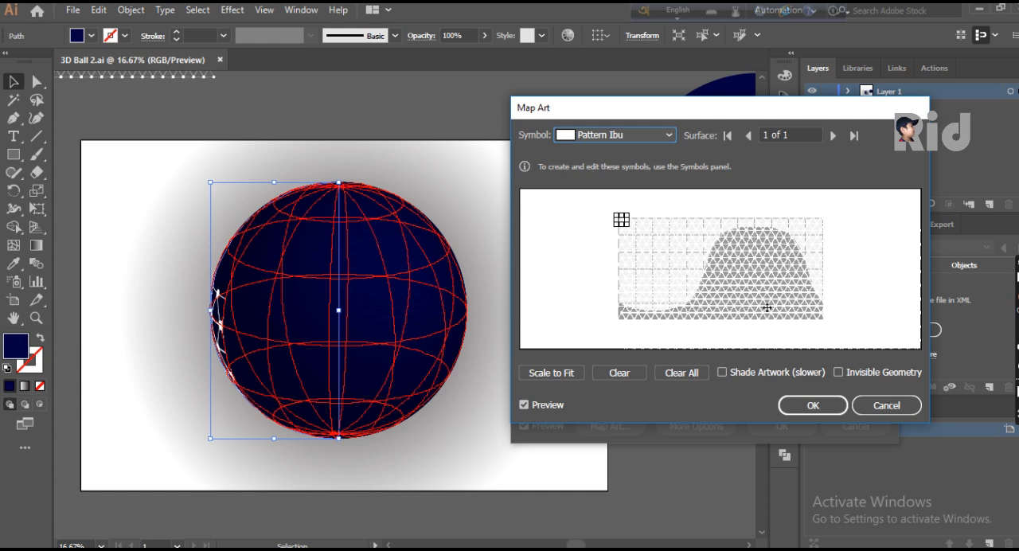
click(813, 406)
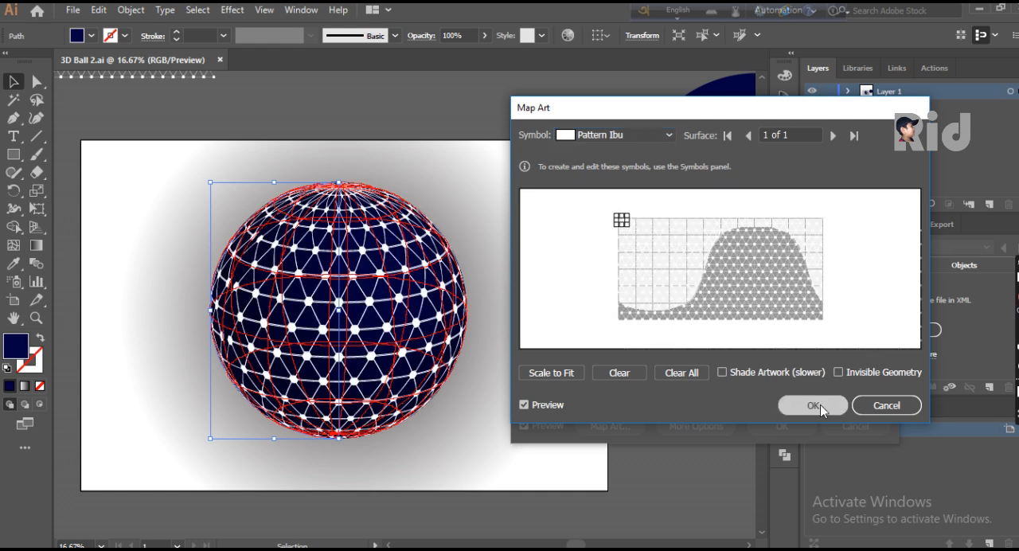
- Rotate the revolved ball to -13°, -9° and -14° and apply the 3D effect
drag(609, 209, 587, 249)
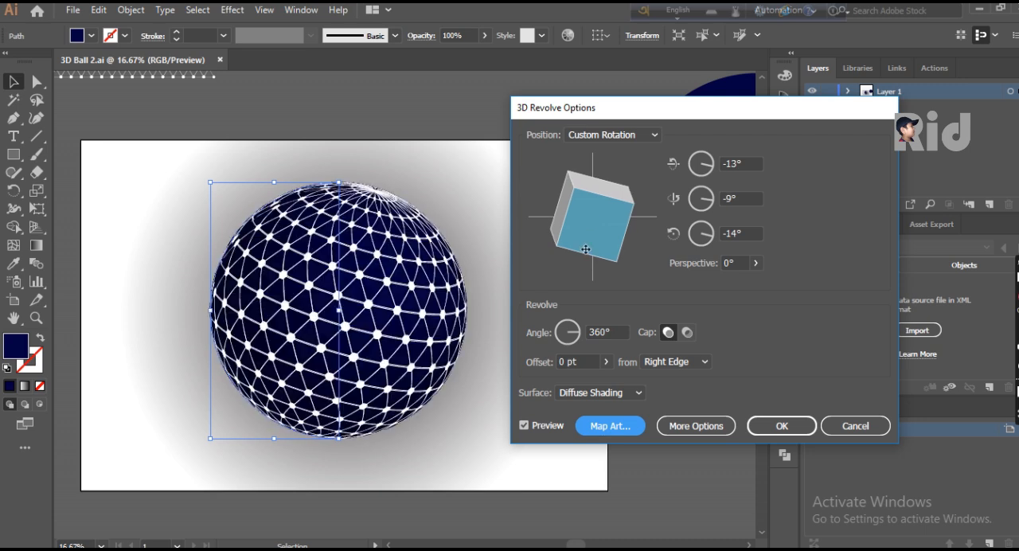
click(777, 429)
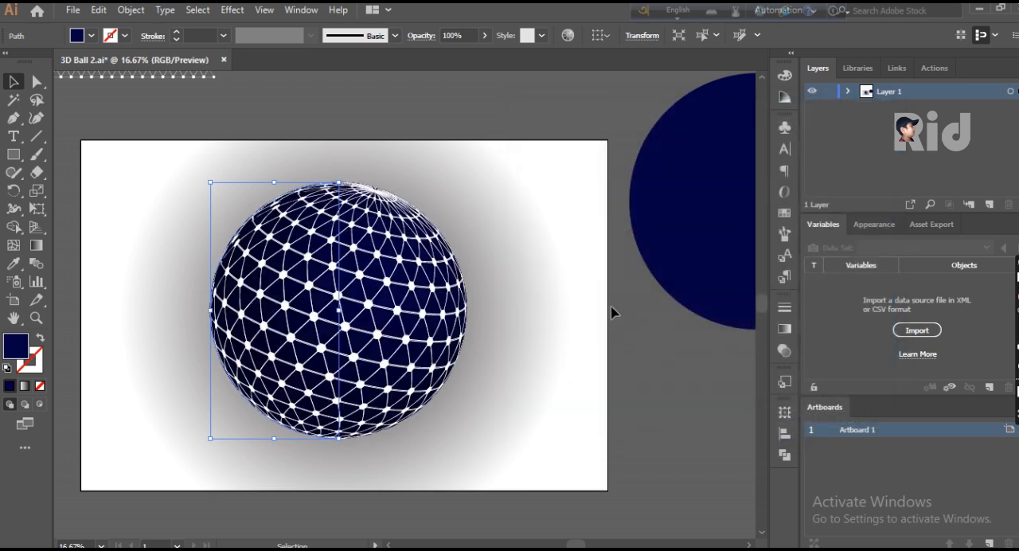
- Move the spare dark blue circle from beside the artboard exactly over the patterned ball
click(556, 279)
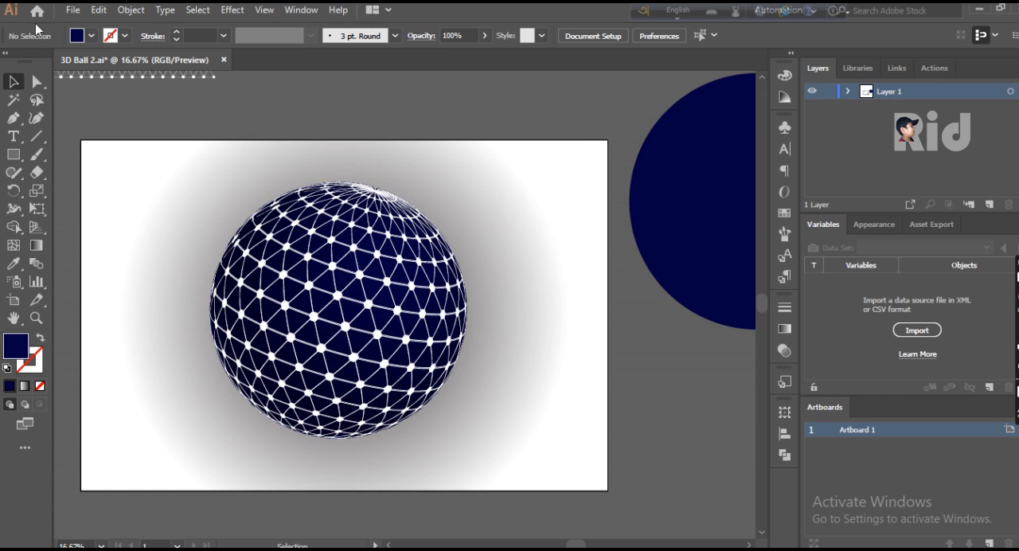
drag(683, 189, 282, 282)
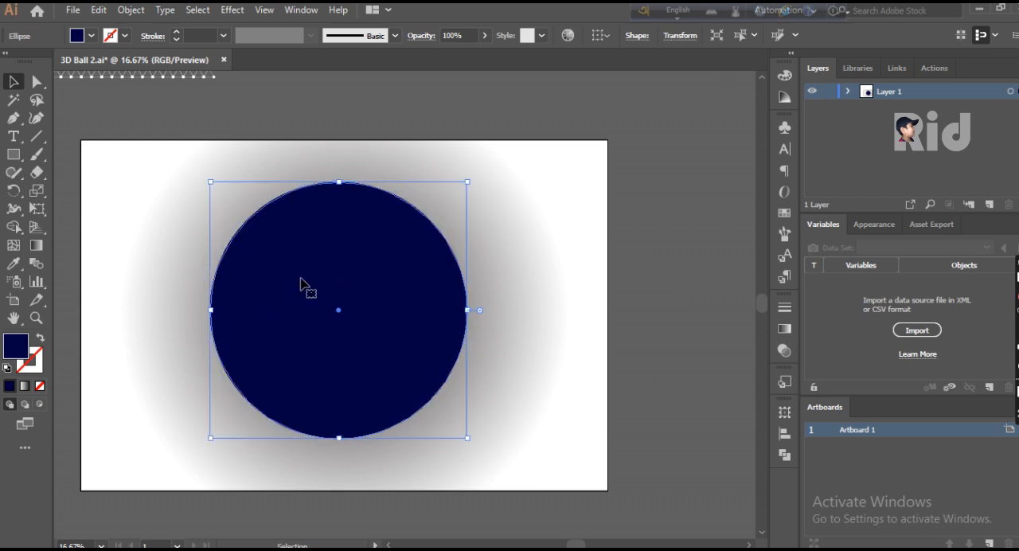
- Try to align the dark blue circle and the patterned ball by their horizontal centres
drag(535, 196, 179, 396)
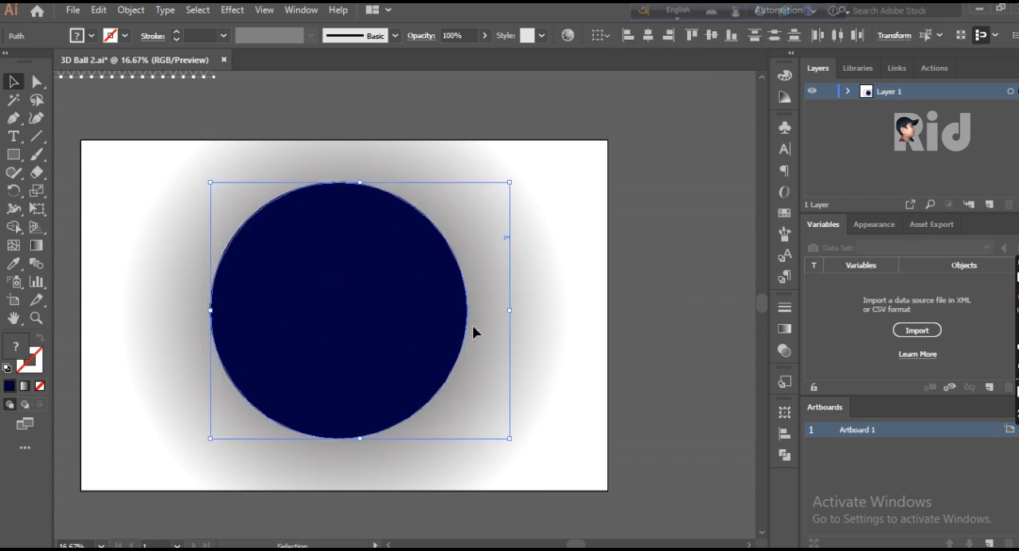
click(650, 38)
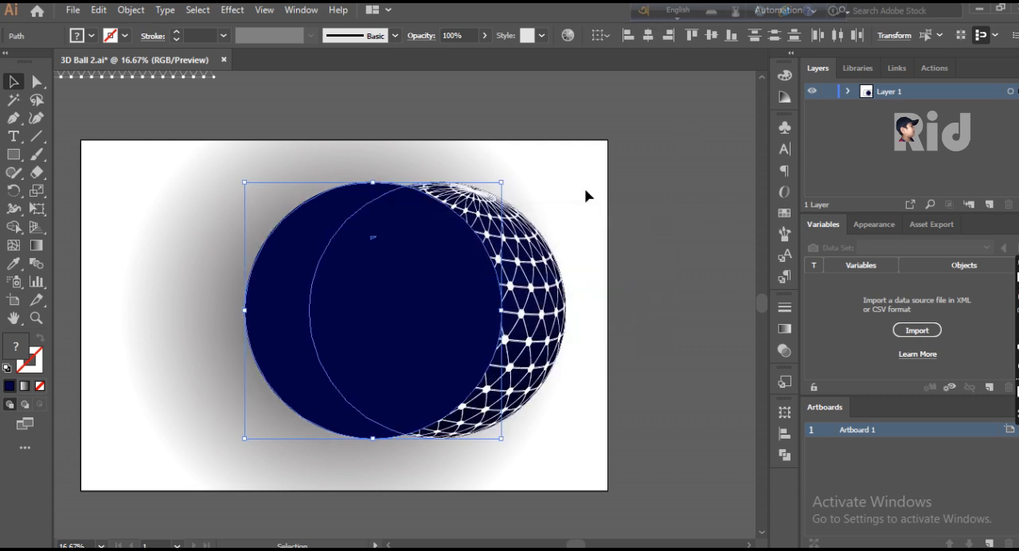
key(a)
key(v)
key(a)
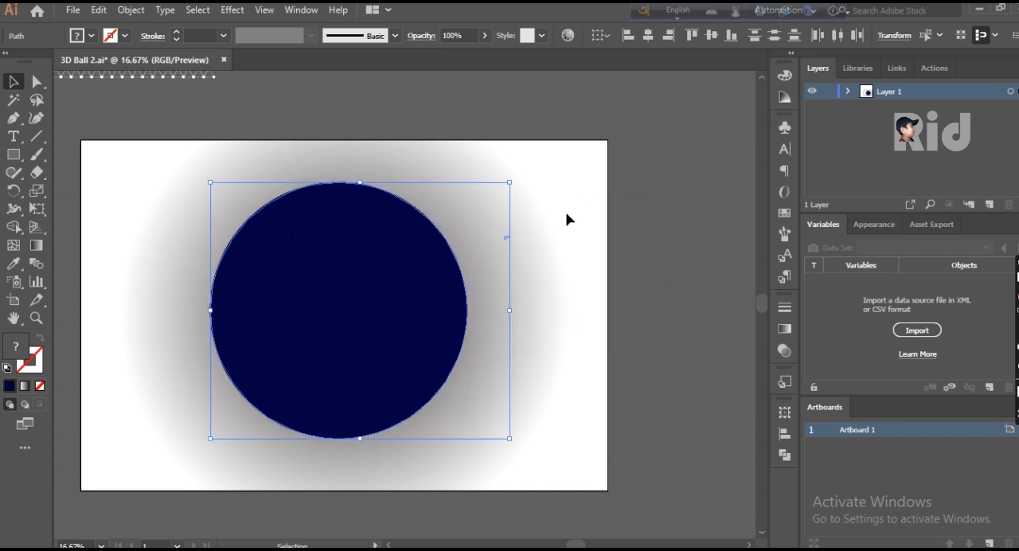
click(641, 213)
- Fill the front dark blue circle with a radial gradient and reverse it to dark centre, white edge
click(453, 244)
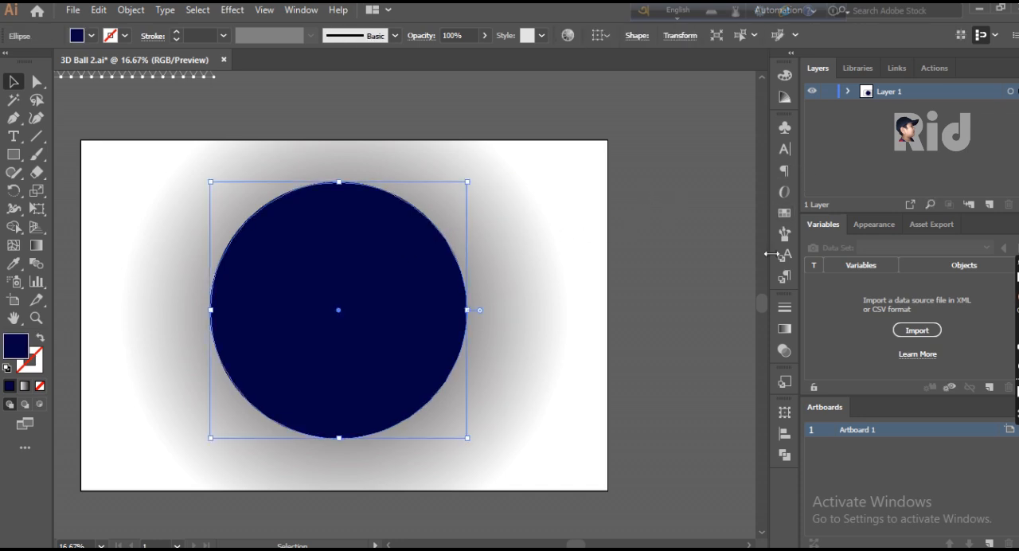
click(785, 329)
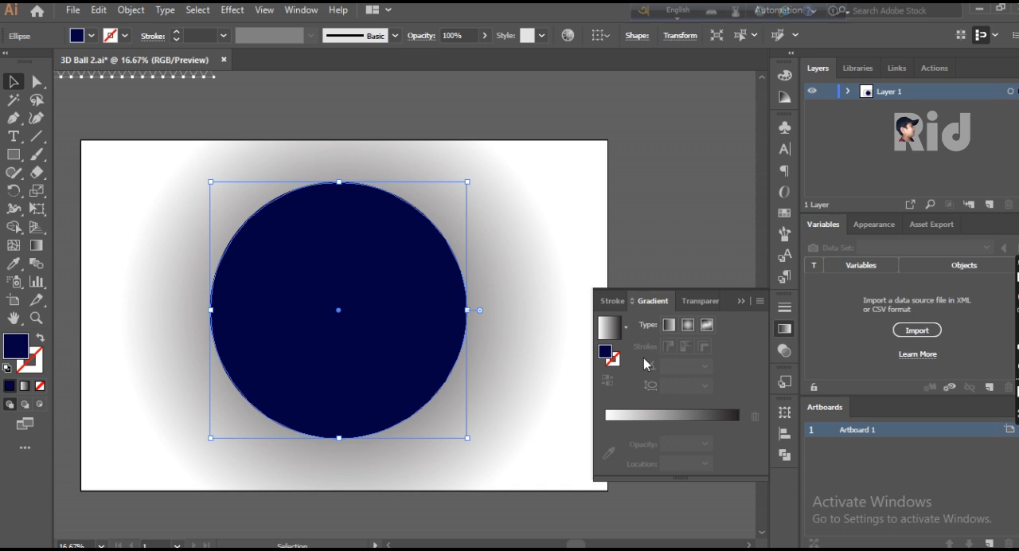
click(692, 328)
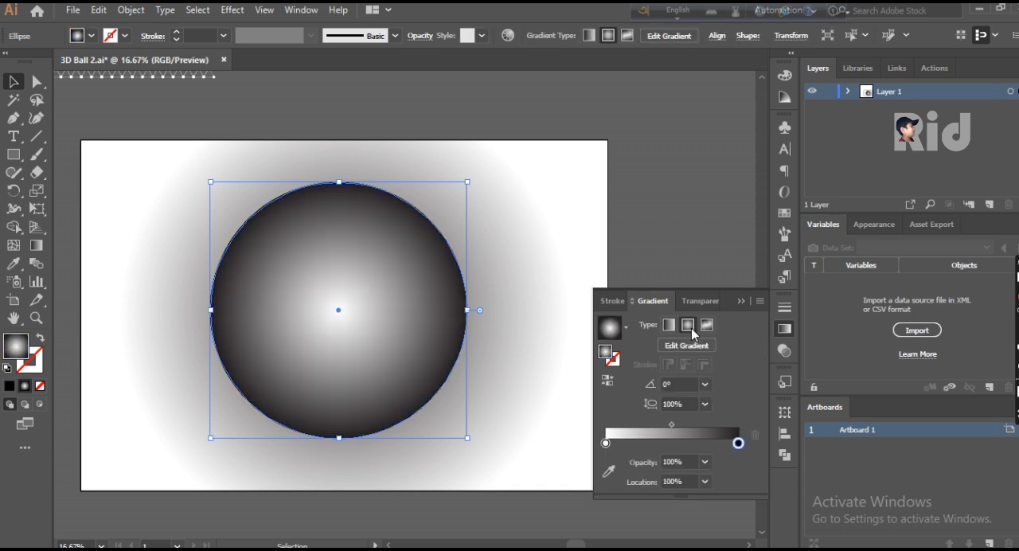
click(607, 382)
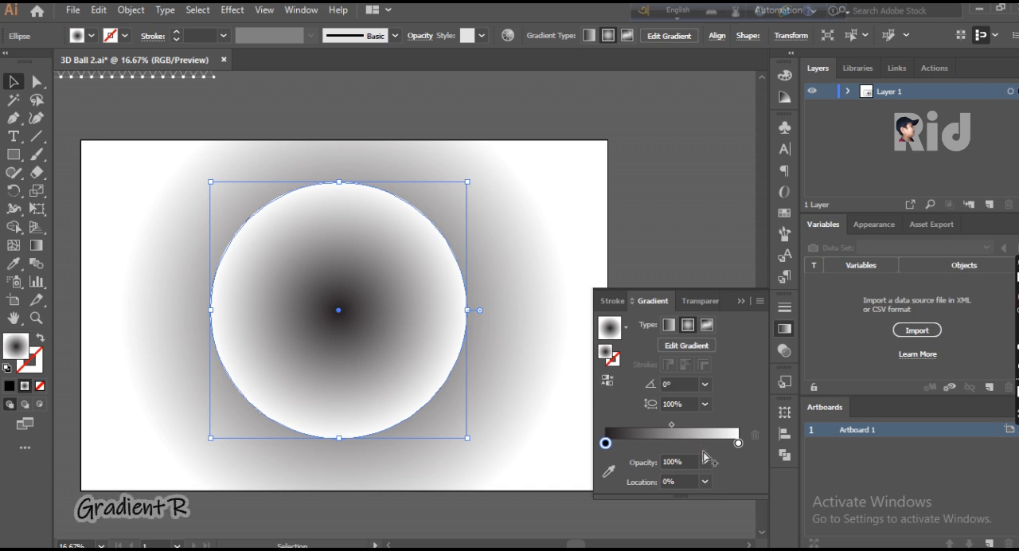
click(741, 301)
click(676, 257)
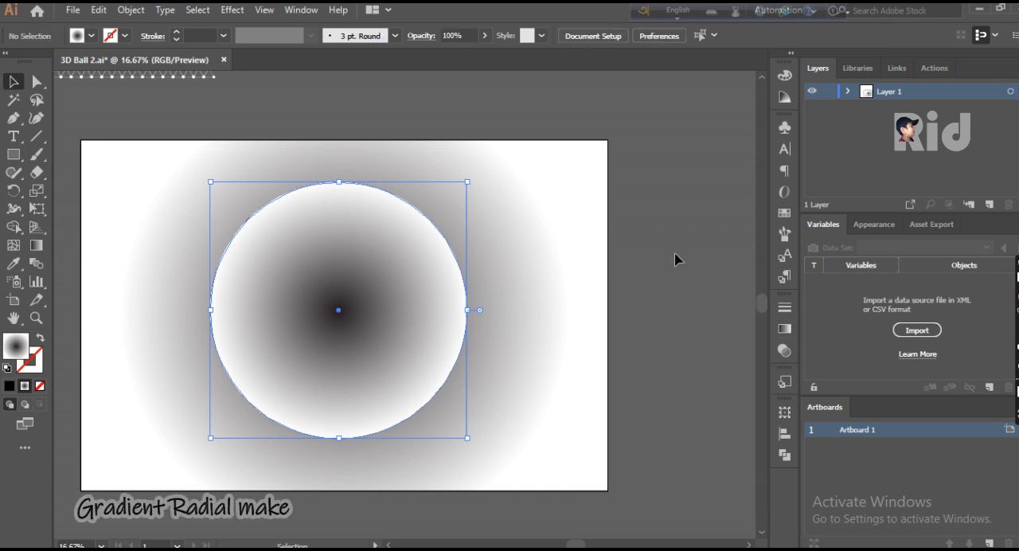
- Set the gradient circle's blending mode to Screen
click(404, 253)
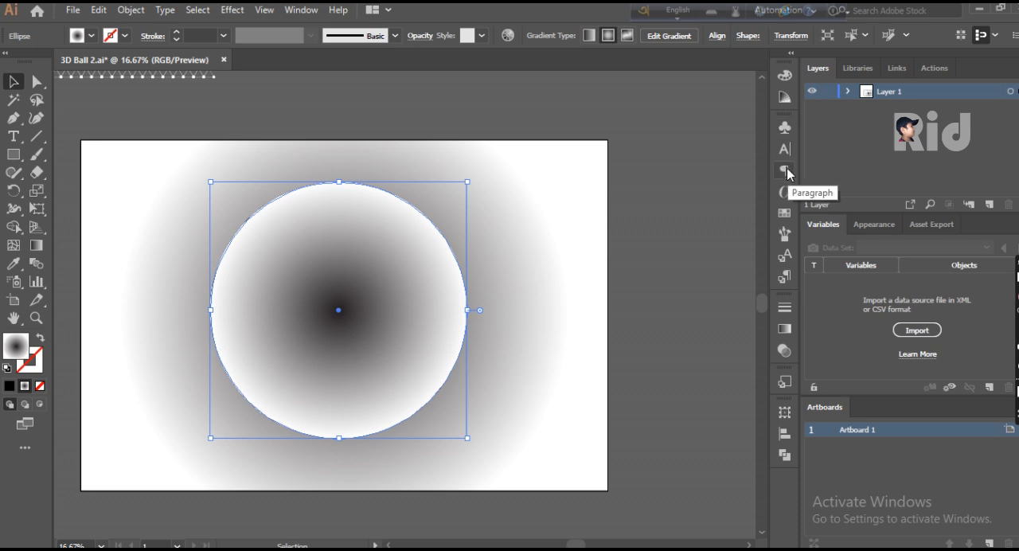
click(873, 224)
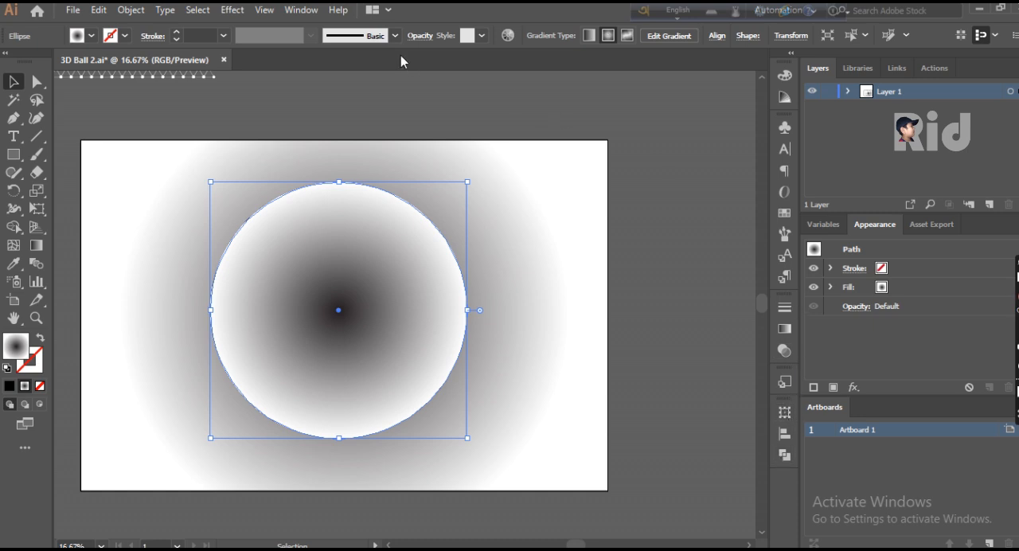
click(303, 10)
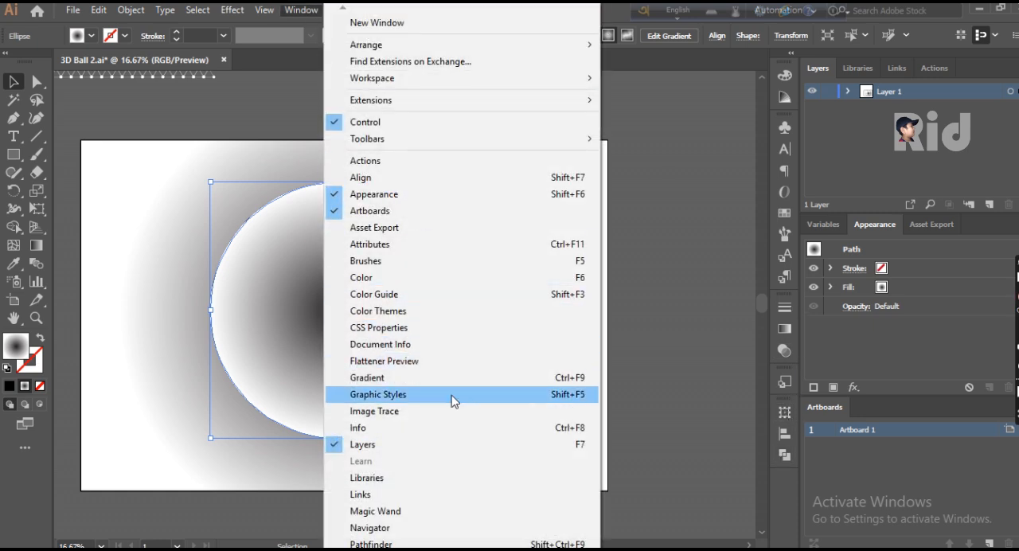
mouse_move(382, 548)
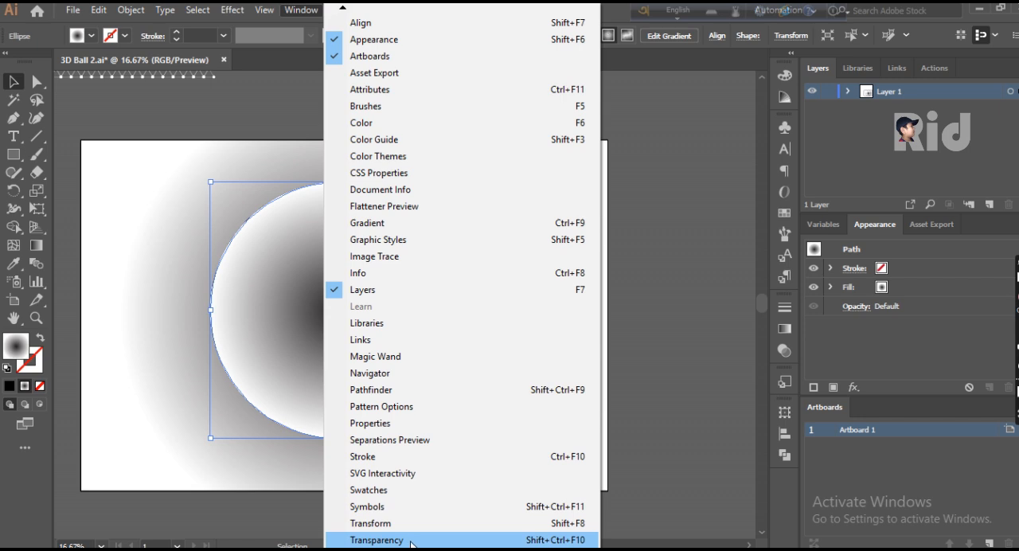
click(377, 540)
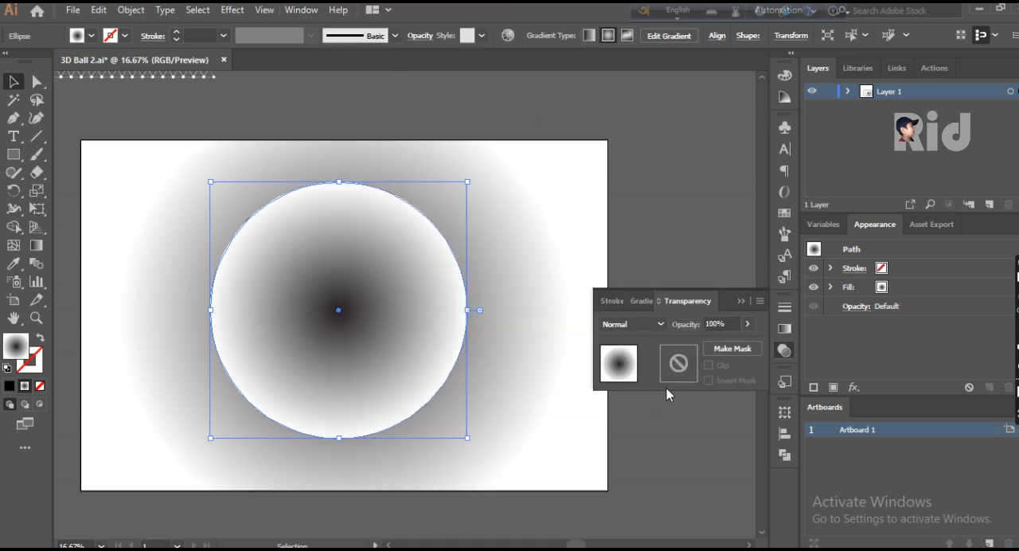
click(644, 327)
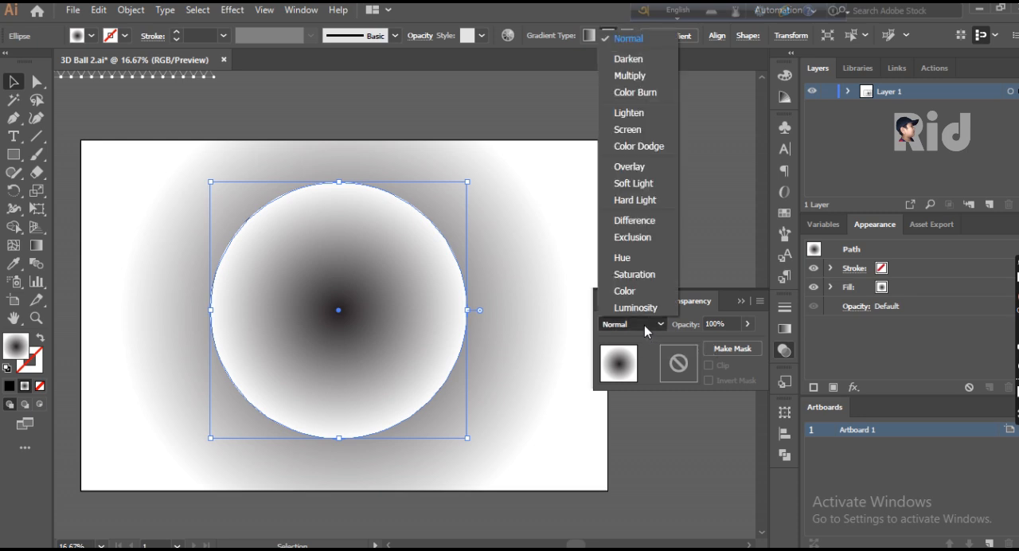
click(629, 129)
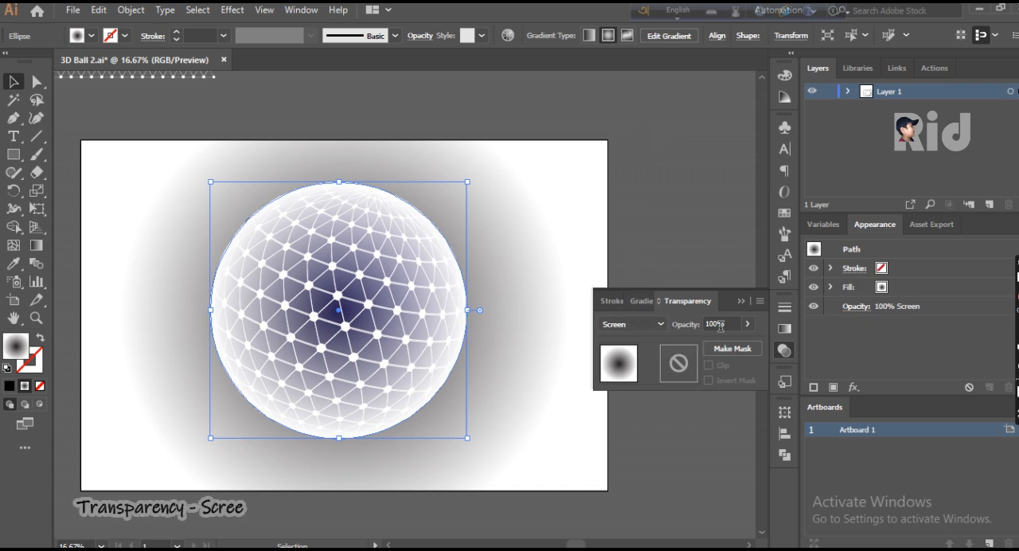
- Lower the gradient circle's opacity to 46%
click(748, 324)
drag(745, 342, 717, 348)
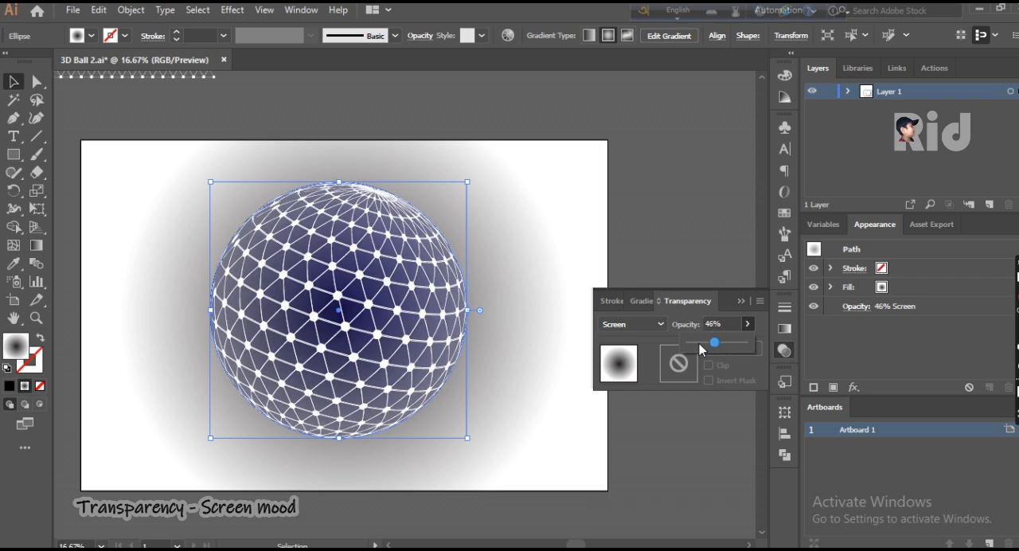
click(743, 302)
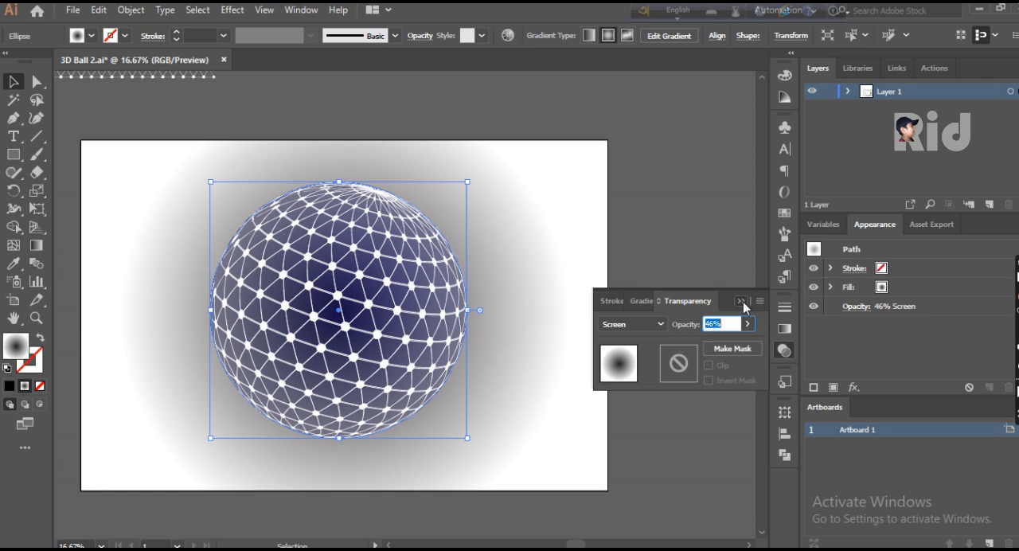
- Move the midpoint of the circle's radial gradient to an 87% location
click(785, 329)
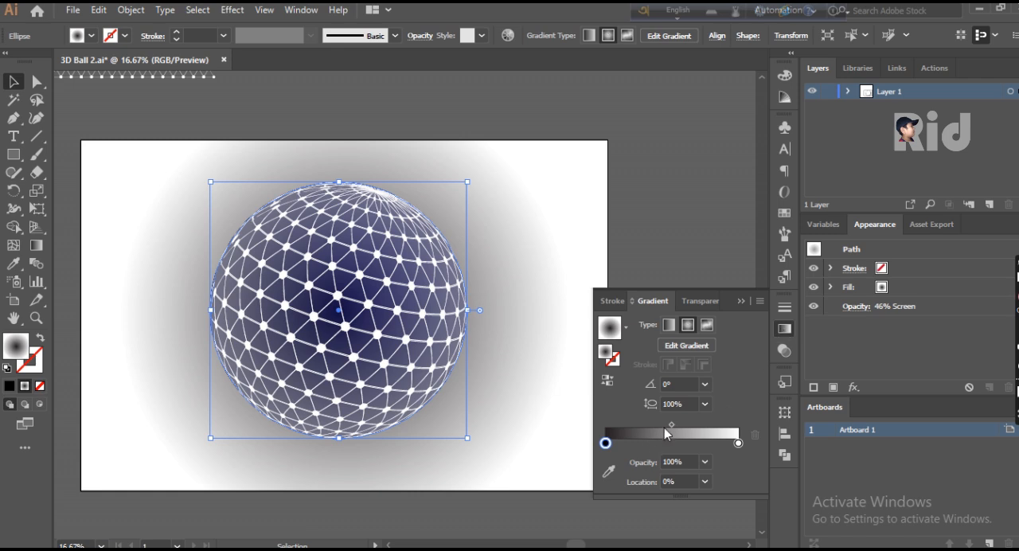
mouse_move(671, 426)
mouse_down()
mouse_move(642, 426)
mouse_move(725, 428)
mouse_up()
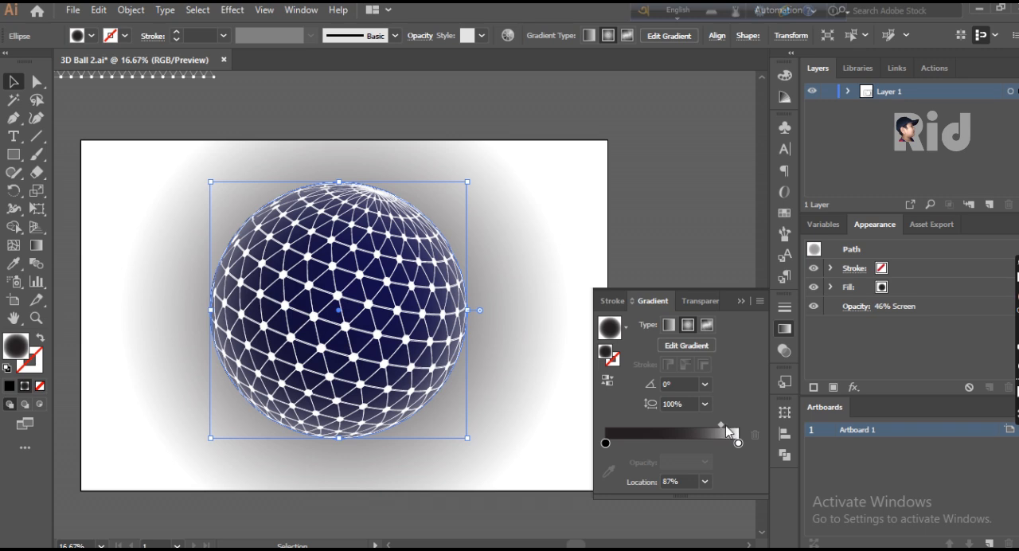
- Move the dark stop of the overlay circle's radial gradient to a 44.13% location and deselect the circle
drag(607, 443, 643, 451)
drag(672, 452, 669, 454)
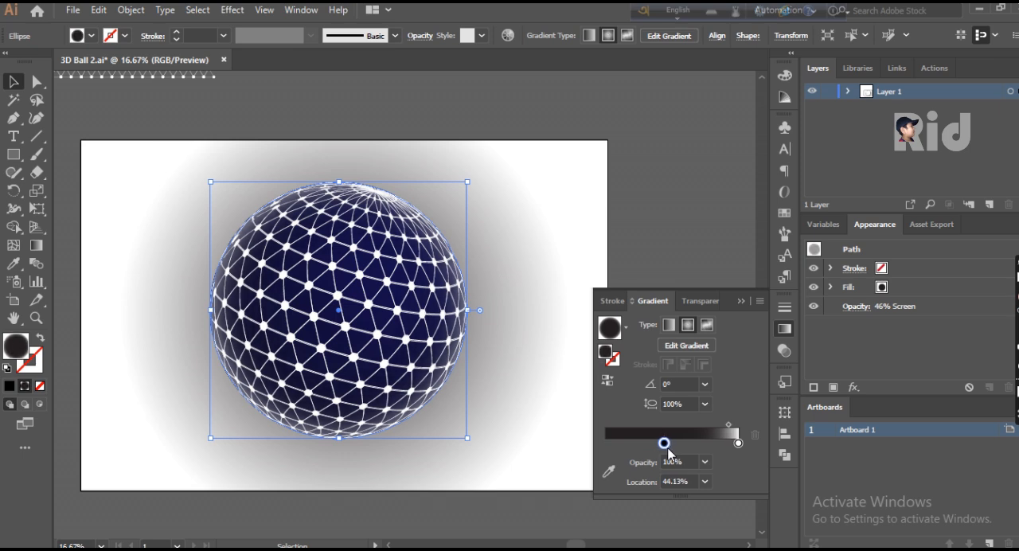
click(741, 301)
click(701, 269)
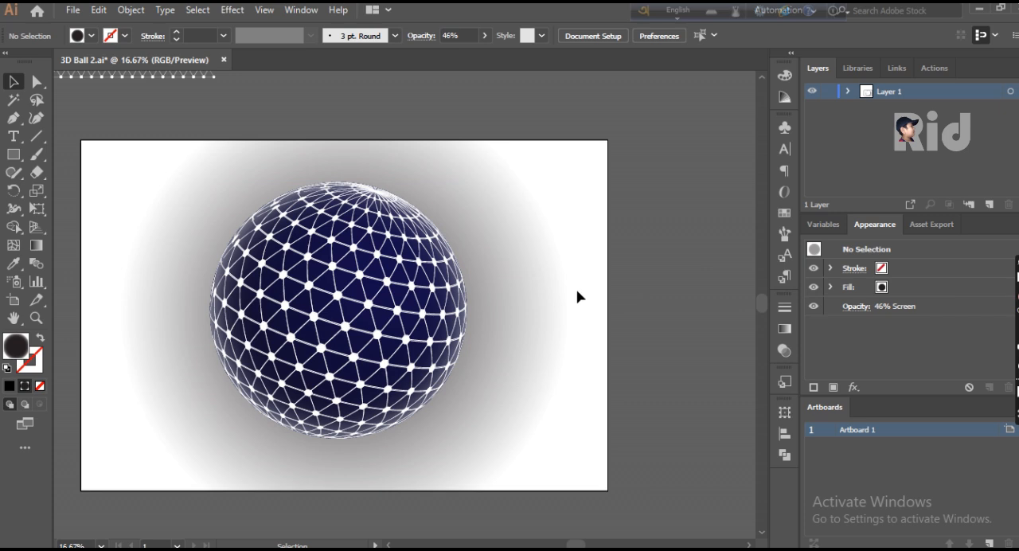
- Draw a thin, wide ellipse just beneath the ball as the base for its shadow
scroll(578, 293, down, 1)
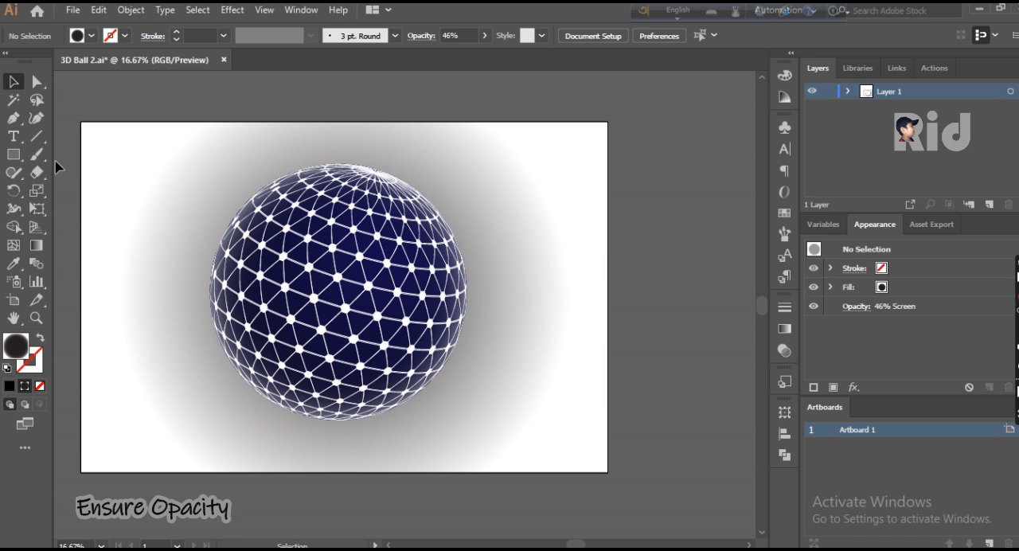
drag(21, 162, 68, 192)
drag(261, 428, 422, 442)
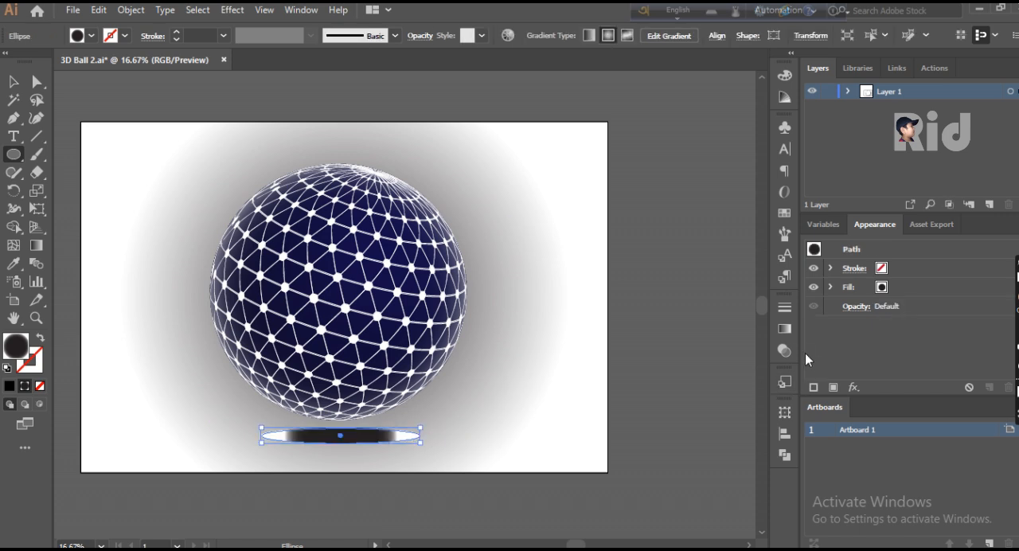
- Set the new ellipse's radial gradient to a dark stop at 0% and a midpoint at 54.47%
click(787, 330)
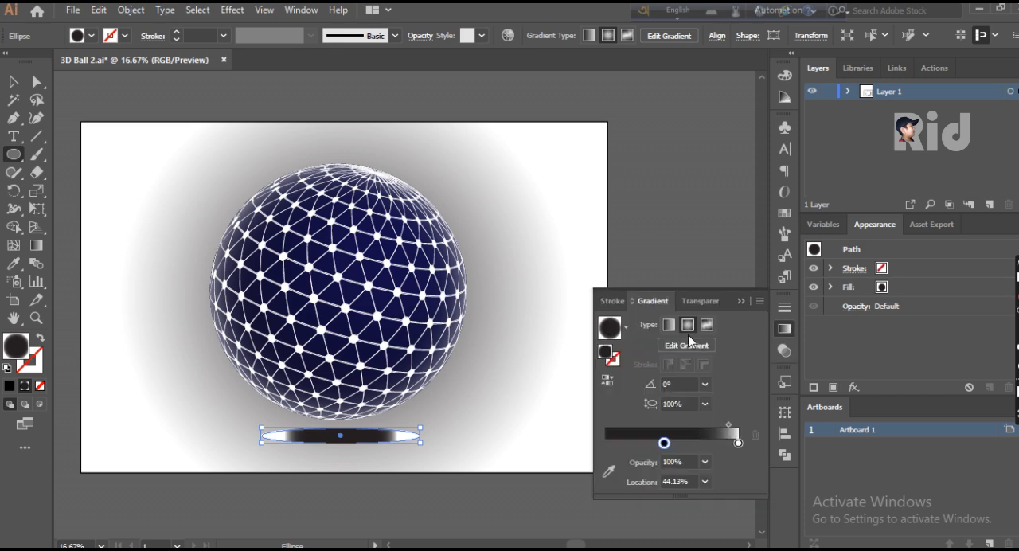
drag(664, 444, 605, 442)
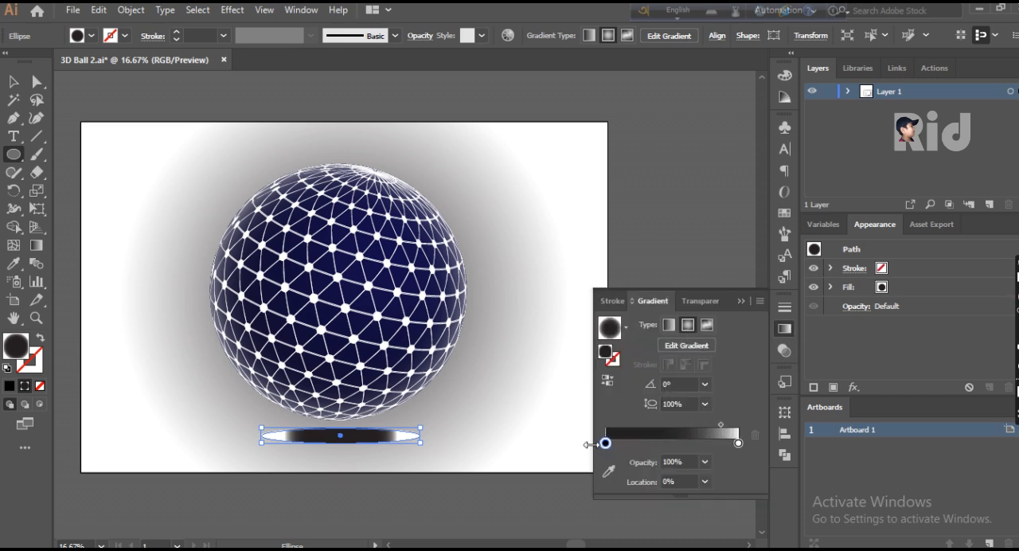
drag(722, 425, 677, 424)
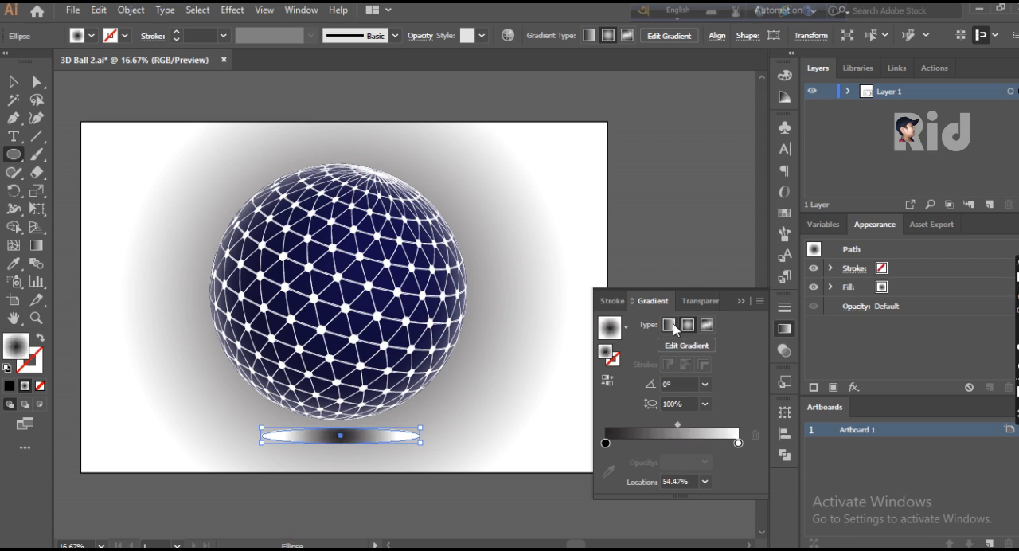
- Keep the ellipse's gradient radial and move its dark stop outward to a 100% location
click(669, 325)
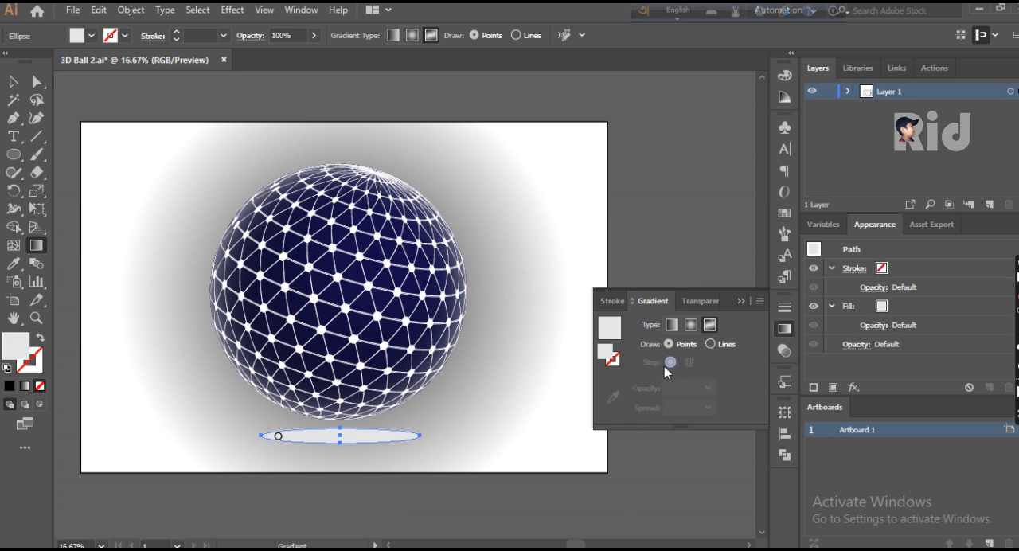
click(691, 327)
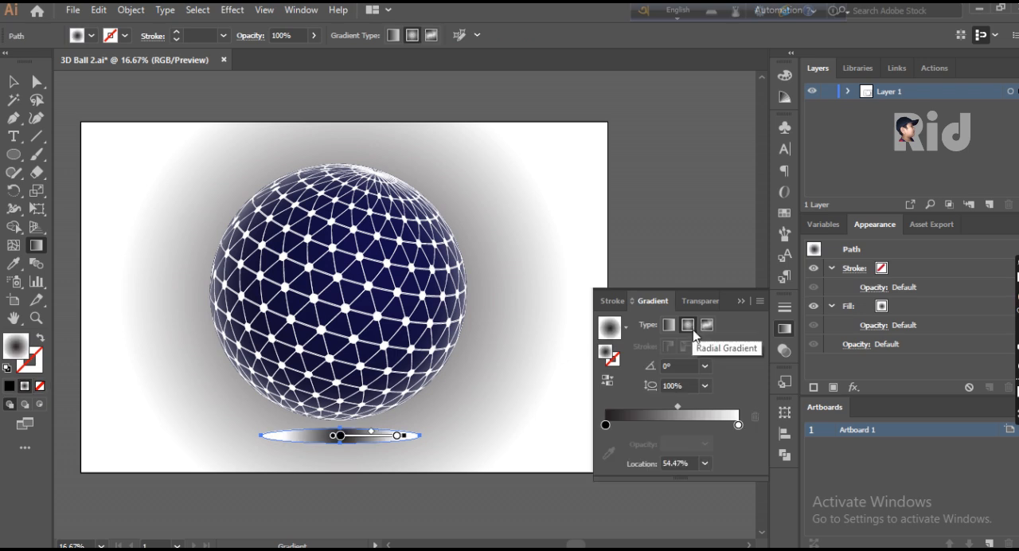
mouse_move(605, 426)
mouse_down()
mouse_move(626, 426)
mouse_move(618, 428)
mouse_up()
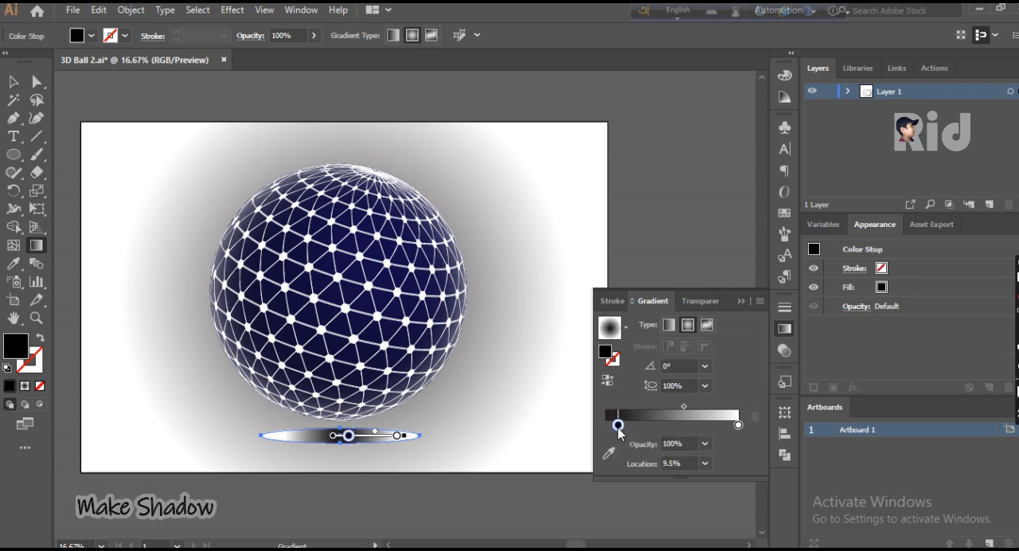
drag(355, 438, 411, 444)
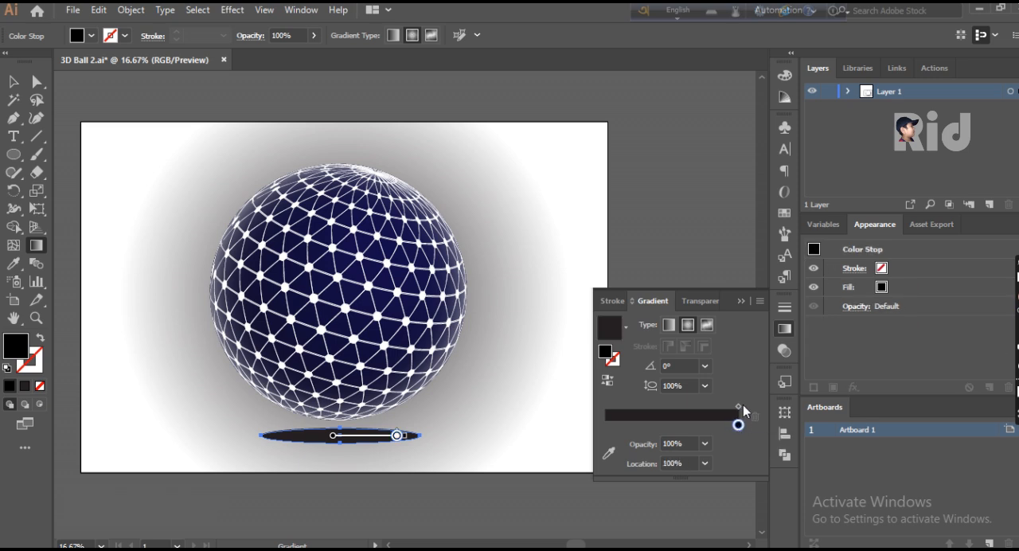
click(742, 300)
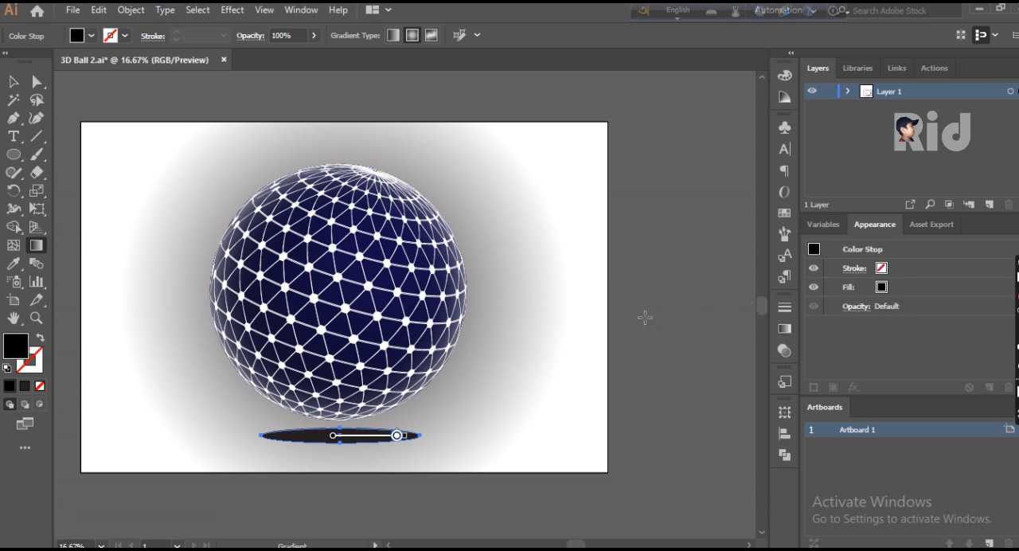
- Lower the opacity of the ellipse's dark gradient stop to 52%
click(313, 35)
drag(311, 54, 286, 61)
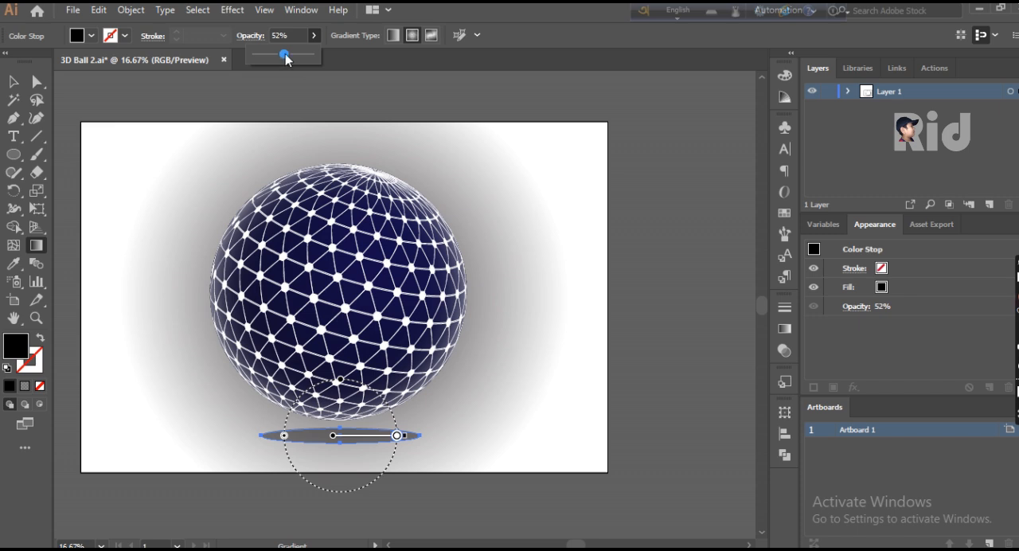
- Narrow and flatten the shadow ellipse and shift it slightly to centre it under the ball
click(14, 81)
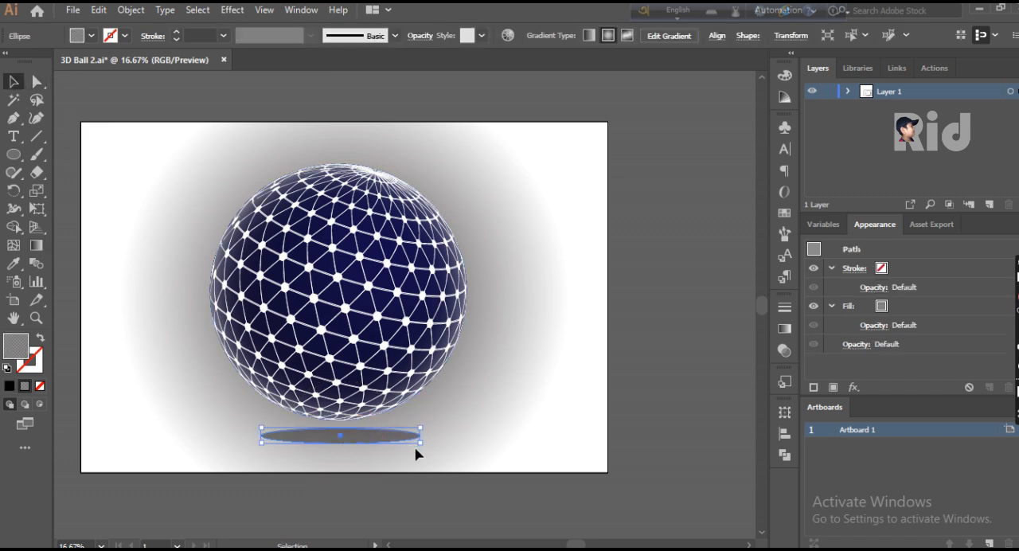
drag(422, 448, 354, 447)
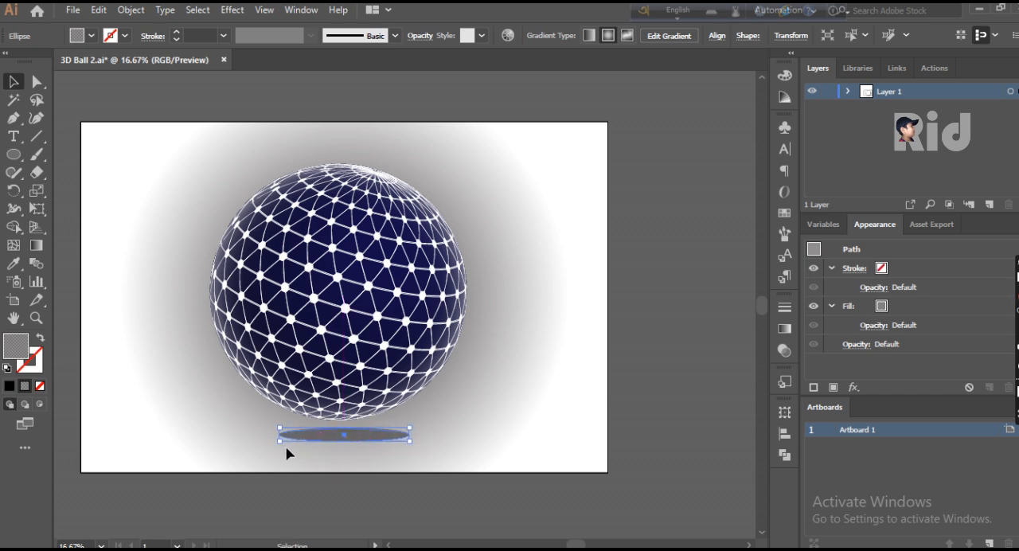
drag(280, 444, 284, 442)
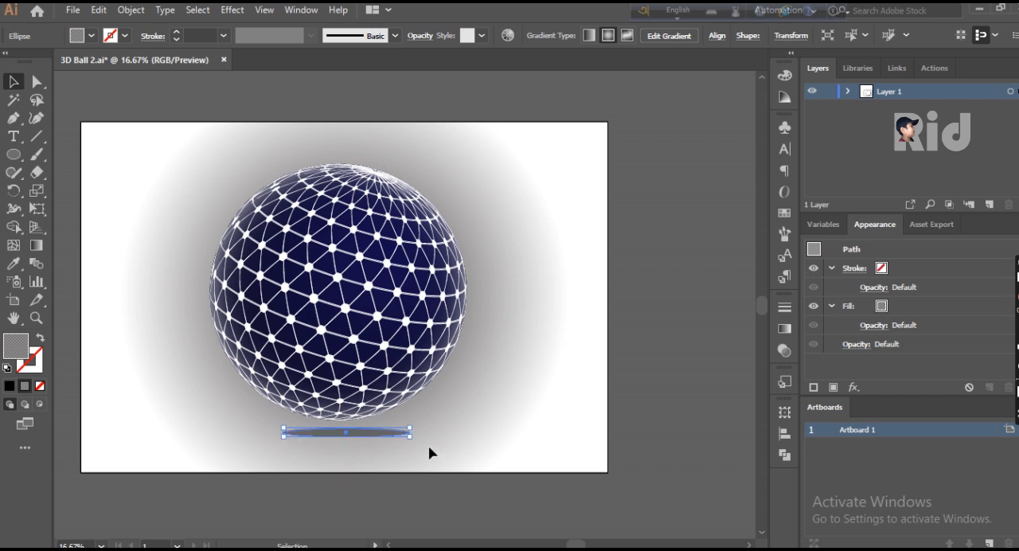
drag(380, 437, 376, 442)
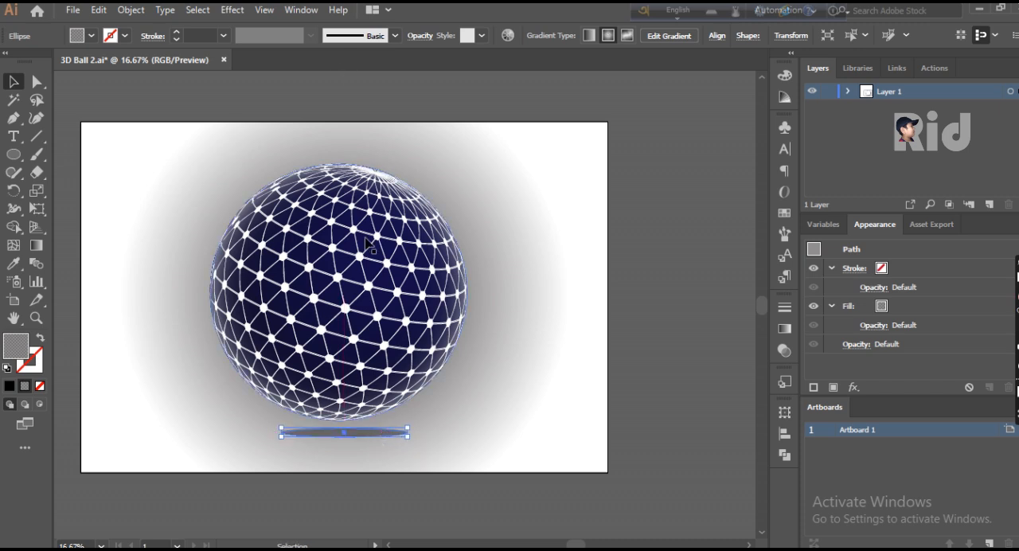
- Try the Multiply blending mode on the shadow ellipse, and set it to Darken instead
click(432, 36)
click(323, 62)
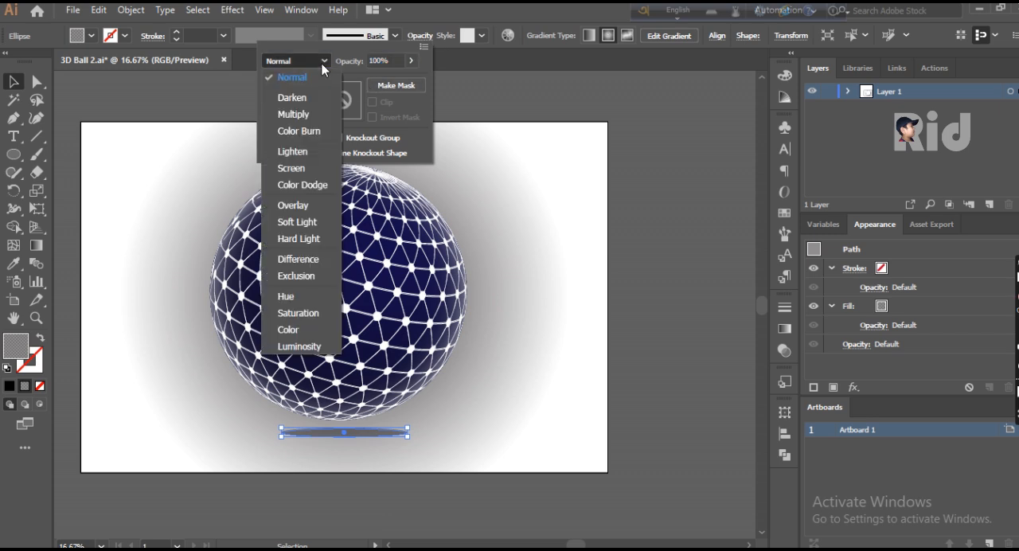
click(314, 117)
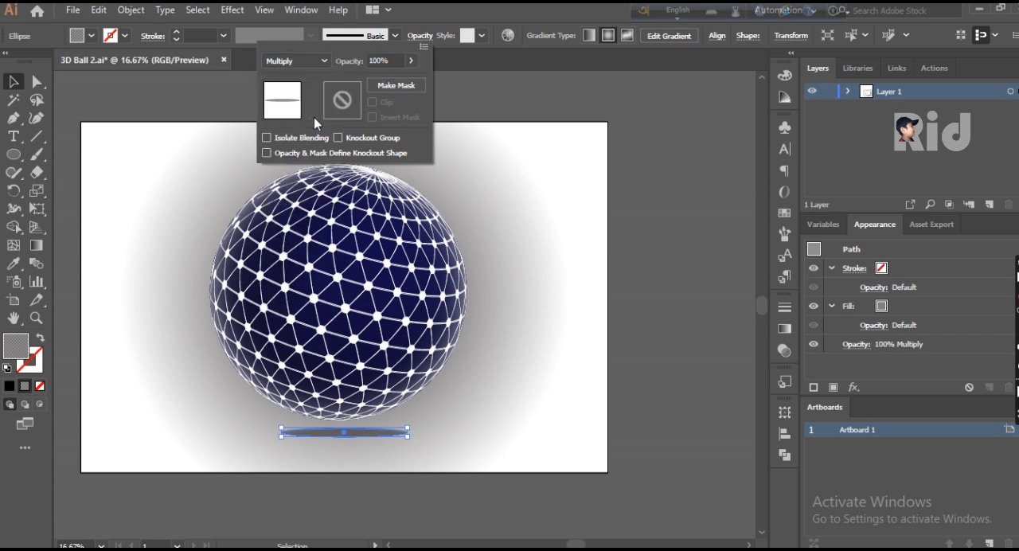
click(293, 62)
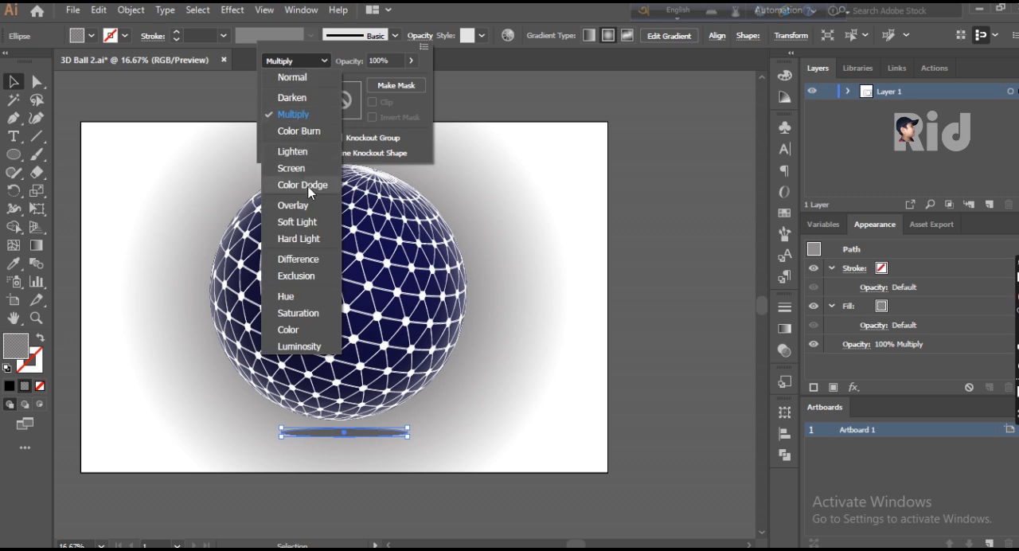
click(292, 97)
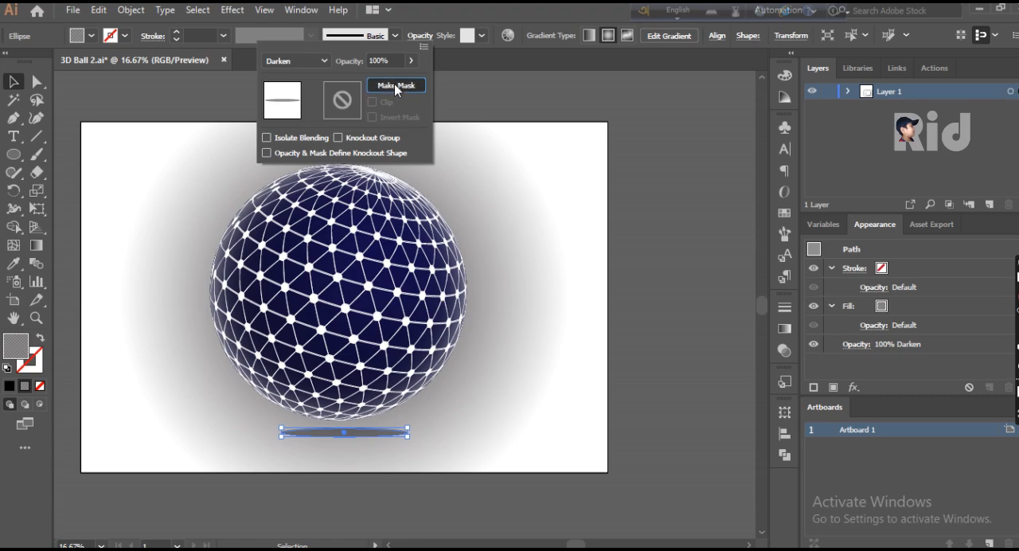
click(395, 84)
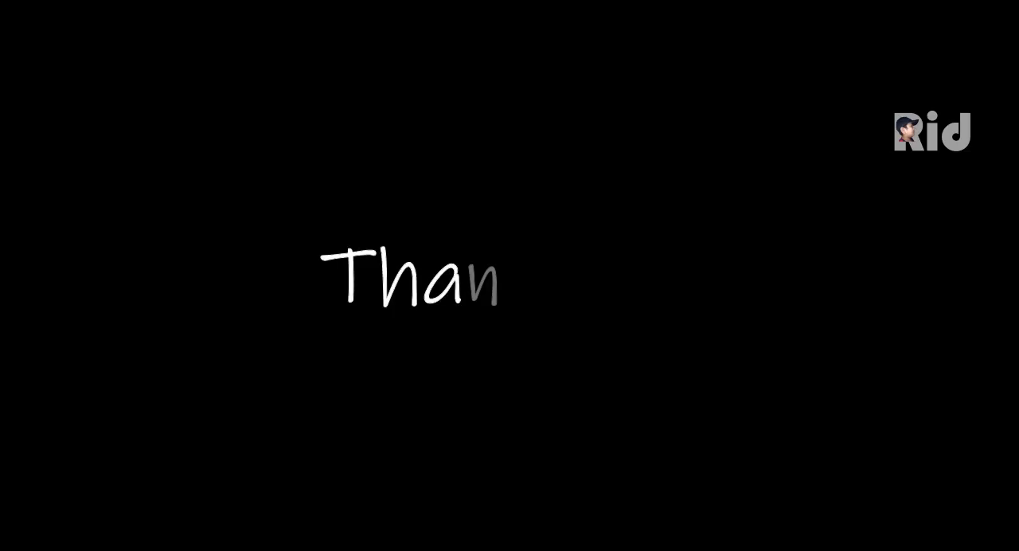